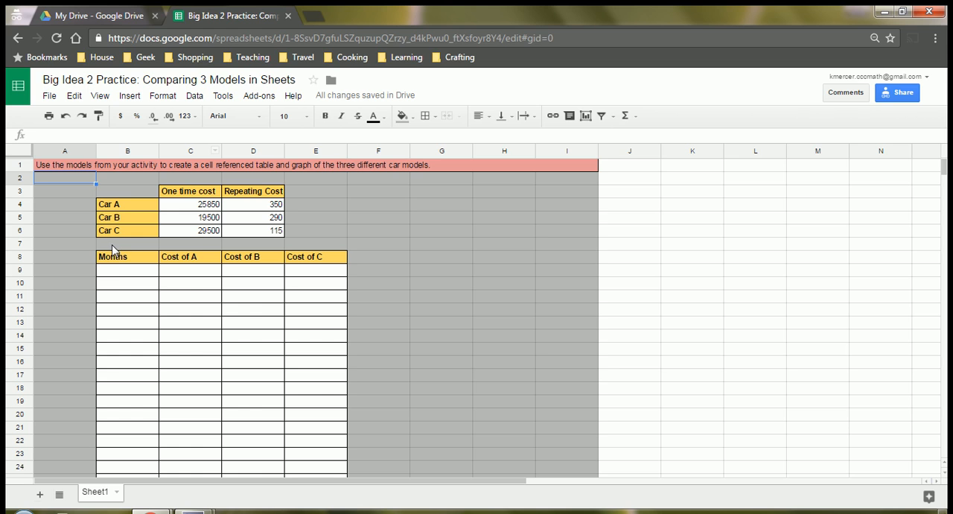
Step: Enter the starting month values 0, 3 and 6 in cells B9 to B11 under Months
{"action": "left_click", "coordinate": [115, 274]}
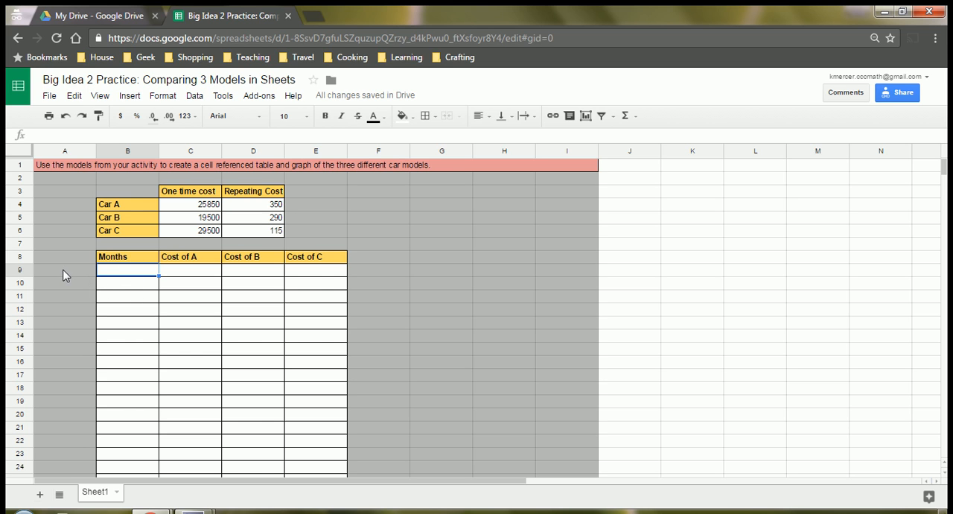
{"action": "type", "text": "0"}
{"action": "key", "text": "Return"}
{"action": "type", "text": "3"}
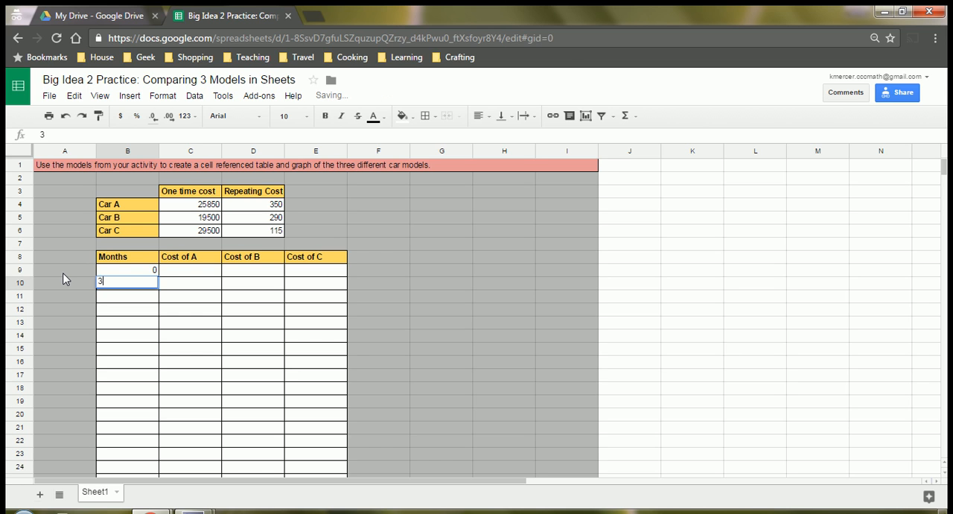
{"action": "key", "text": "Return"}
{"action": "type", "text": "6"}
{"action": "key", "text": "Return"}
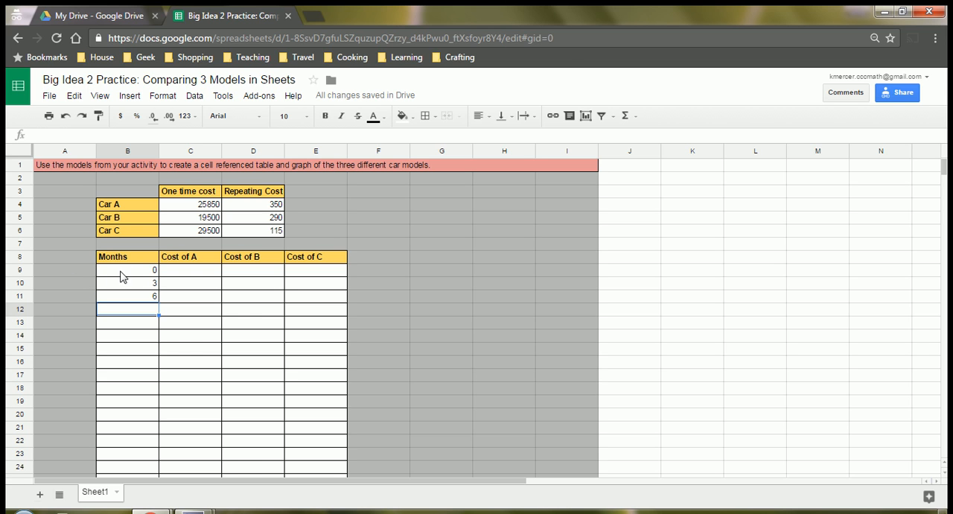
Step: Extend the Months series of 0, 3, 6 from B9:B11 down to row 40, ending at 93
{"action": "left_click_drag", "start_coordinate": [123, 272], "coordinate": [140, 301]}
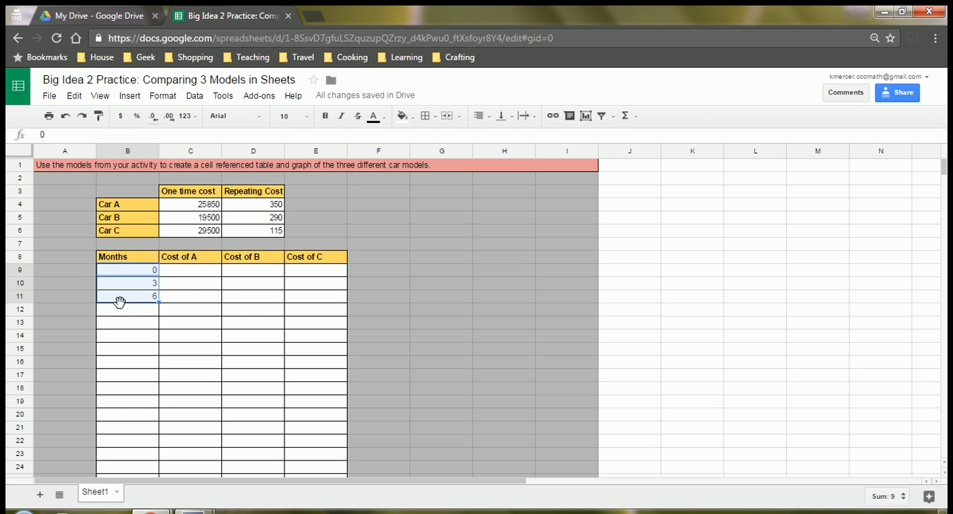
{"action": "left_click", "coordinate": [128, 273]}
{"action": "left_click_drag", "start_coordinate": [128, 273], "coordinate": [127, 293]}
{"action": "left_click_drag", "start_coordinate": [158, 300], "coordinate": [162, 462]}
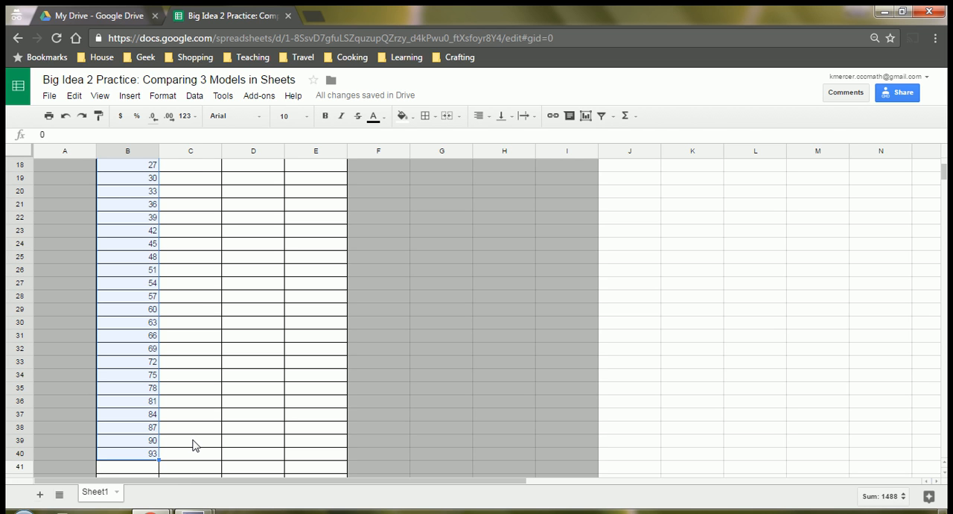
Step: Enter the Cost of A formula =$C$4+$D$4*B9 in C9, with absolute references to Car A's one-time and repeating costs
{"action": "scroll", "coordinate": [192, 444], "scroll_direction": "up", "scroll_amount": 6}
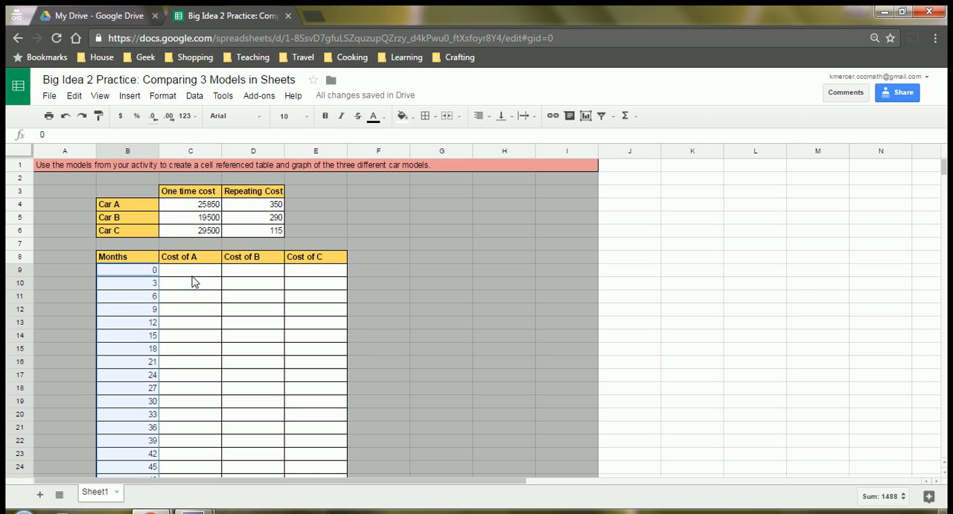
{"action": "left_click", "coordinate": [192, 271]}
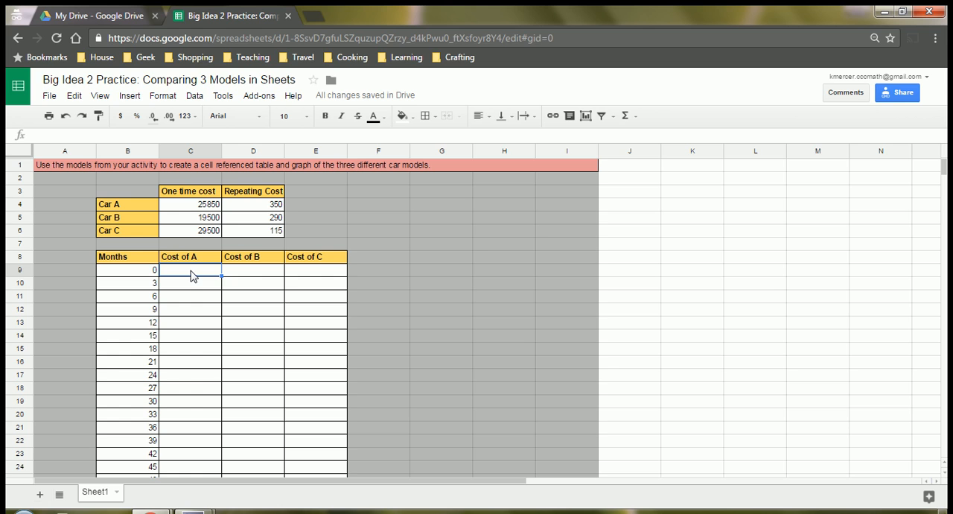
{"action": "type", "text": "="}
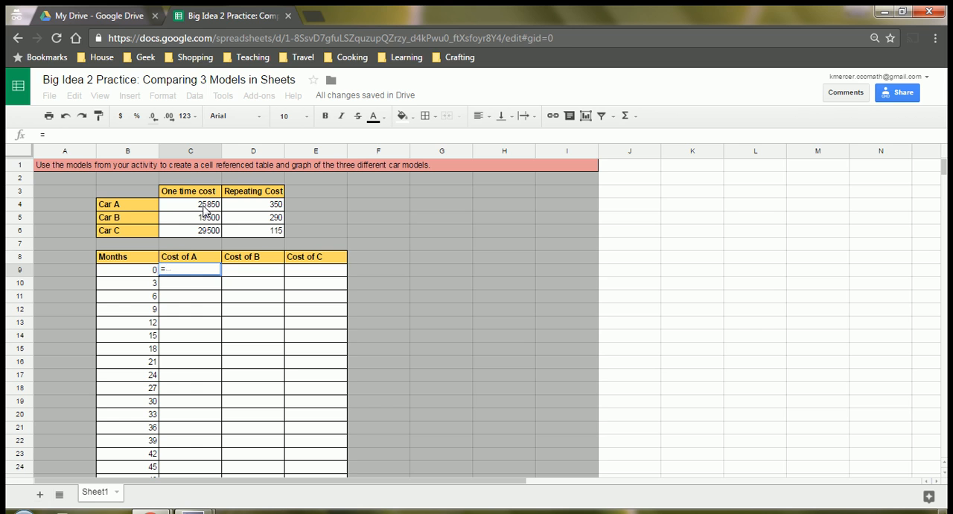
{"action": "left_click", "coordinate": [206, 209]}
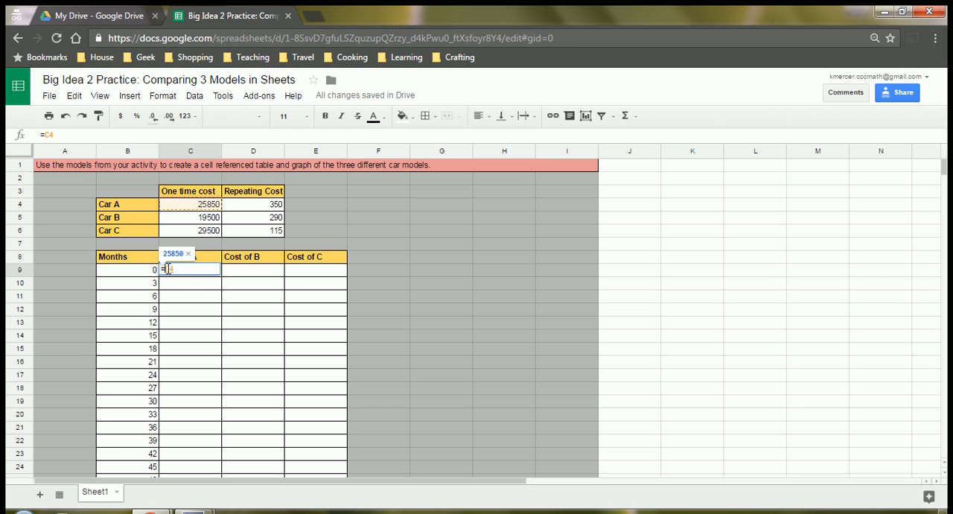
{"action": "type", "text": "$"}
{"action": "key", "text": "Left"}
{"action": "type", "text": "$4+"}
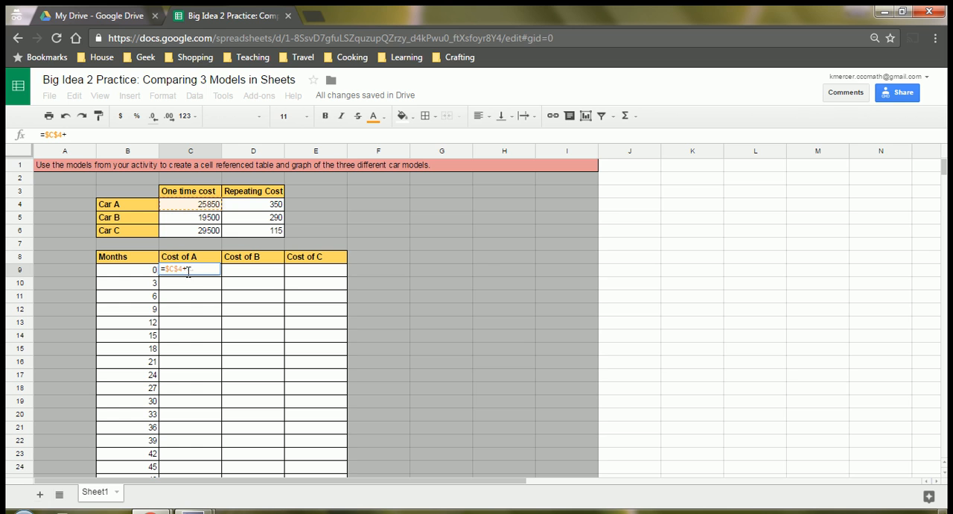
{"action": "left_click", "coordinate": [267, 212]}
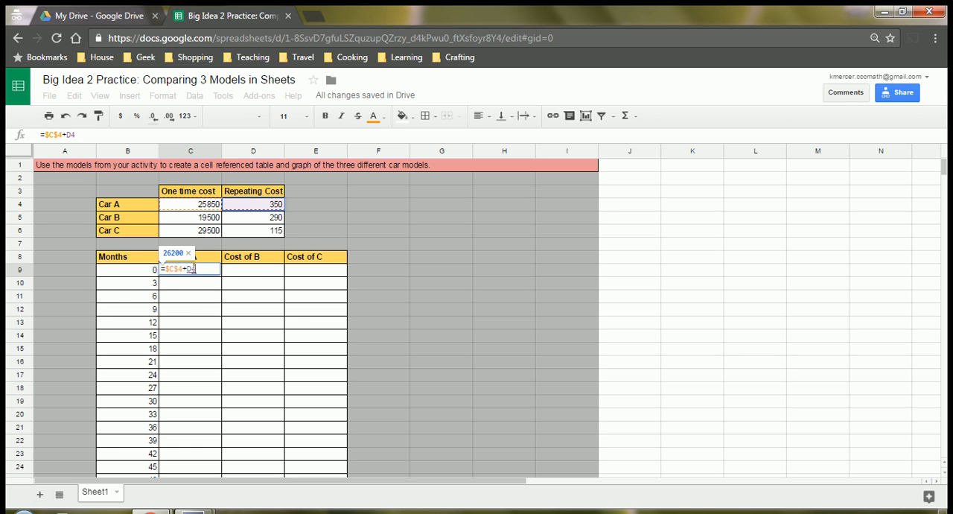
{"action": "left_click", "coordinate": [189, 268]}
{"action": "type", "text": "$"}
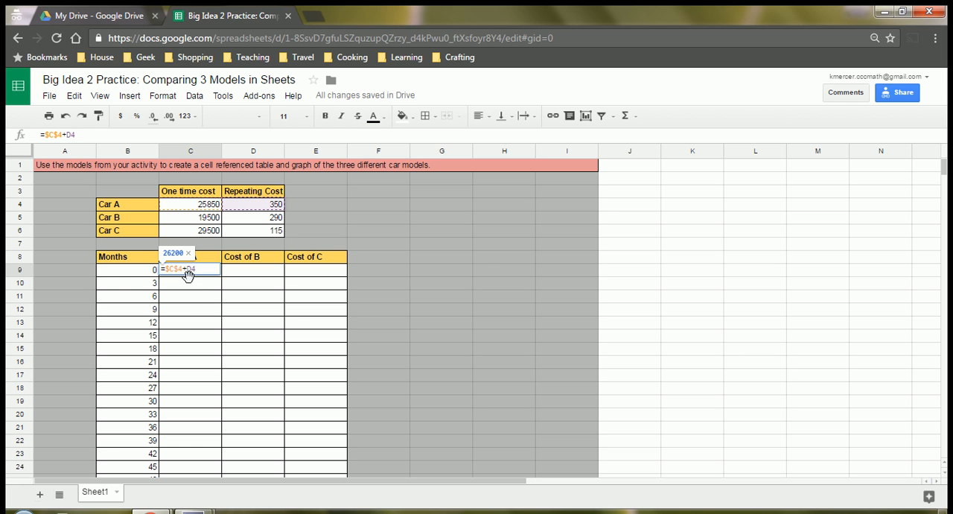
{"action": "left_click", "coordinate": [196, 268]}
{"action": "type", "text": "$4*"}
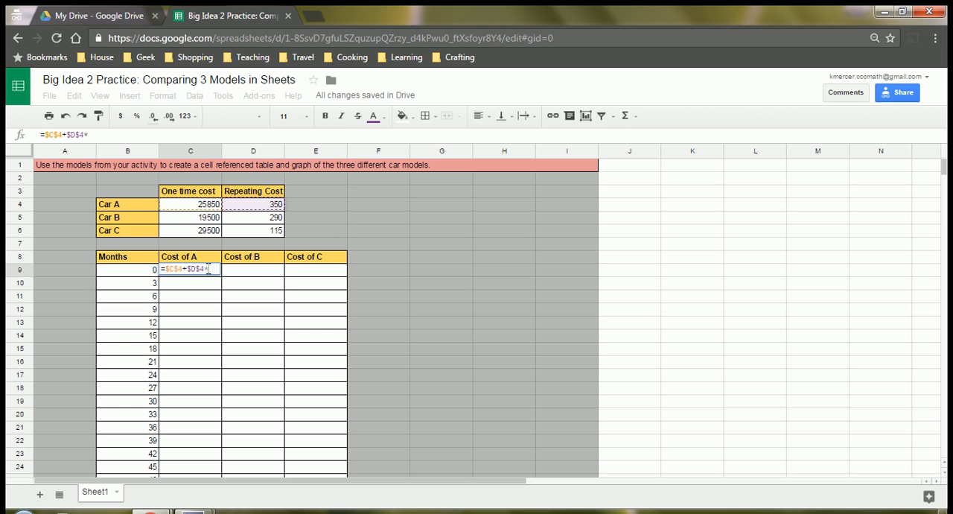
{"action": "left_click", "coordinate": [134, 275]}
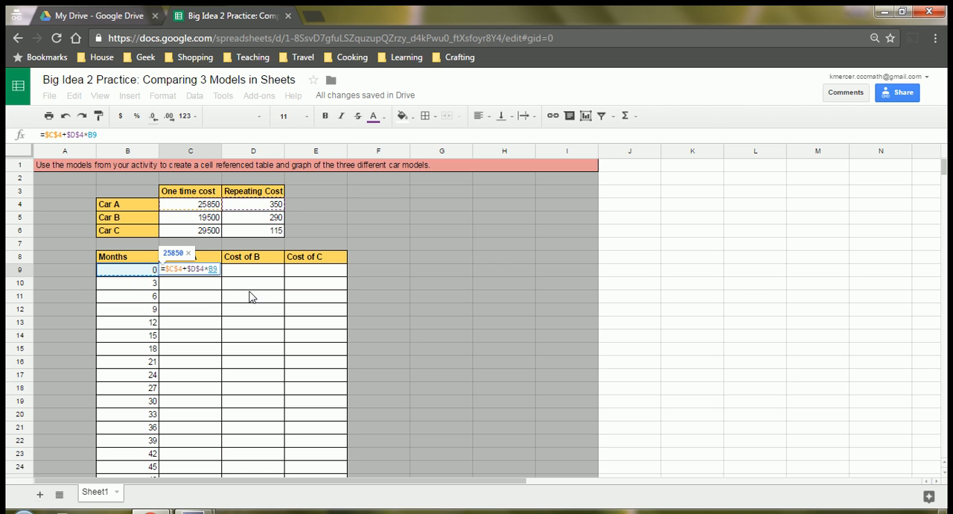
{"action": "key", "text": "Return"}
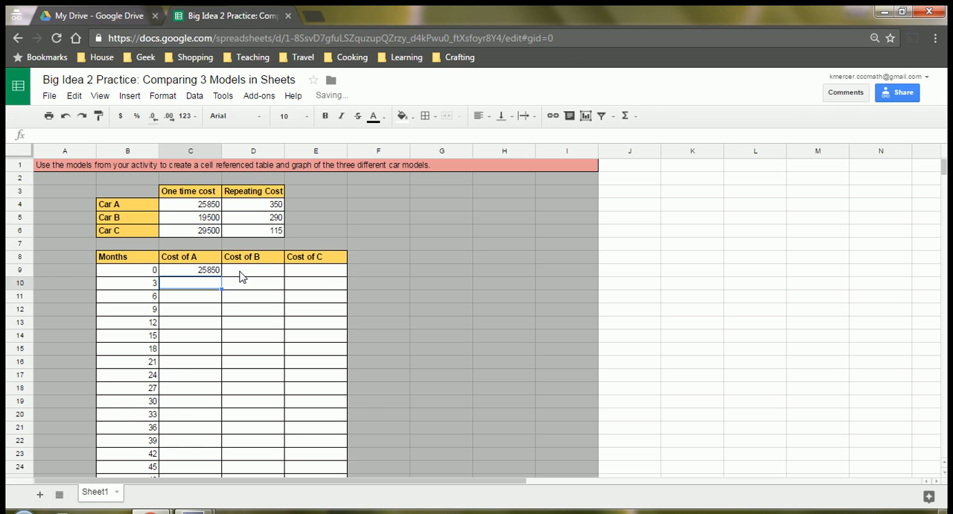
Step: Enter the Cost of B formula =$C$5+$D$5*B9 in D9, with absolute references to Car B's costs
{"action": "left_click", "coordinate": [241, 272]}
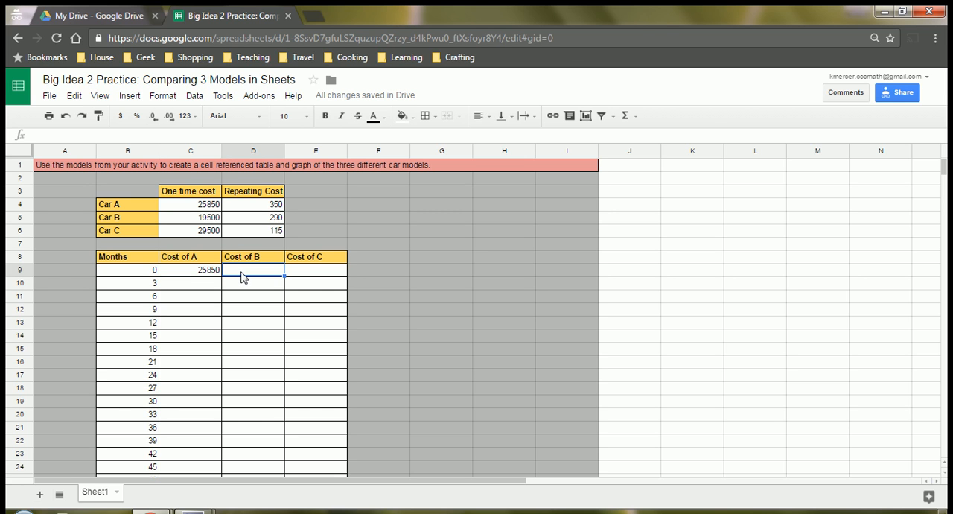
{"action": "type", "text": "="}
{"action": "left_click", "coordinate": [211, 222]}
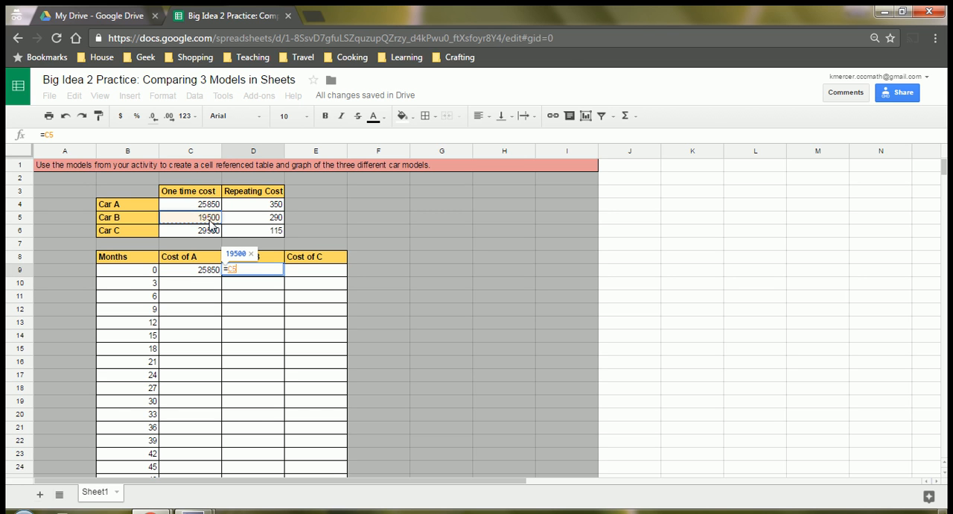
{"action": "key", "text": "F4"}
{"action": "type", "text": "+"}
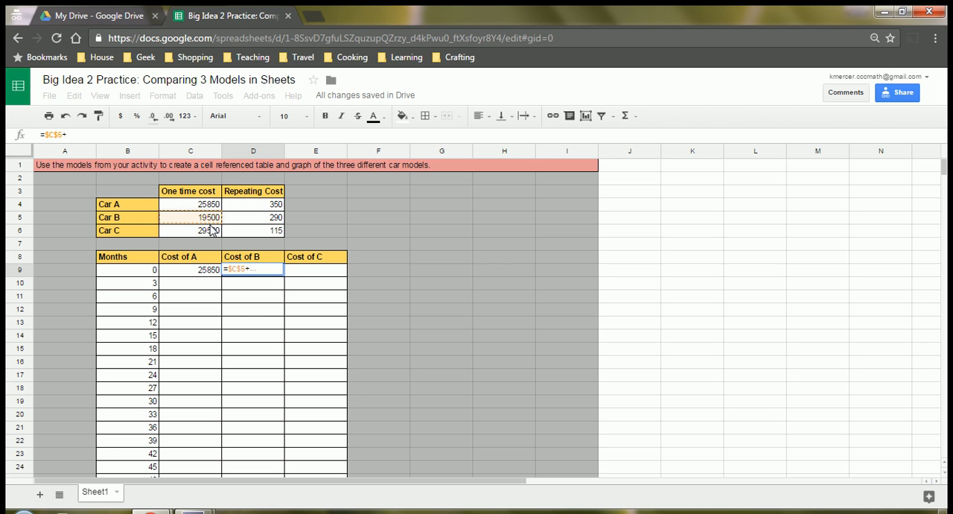
{"action": "left_click", "coordinate": [247, 222]}
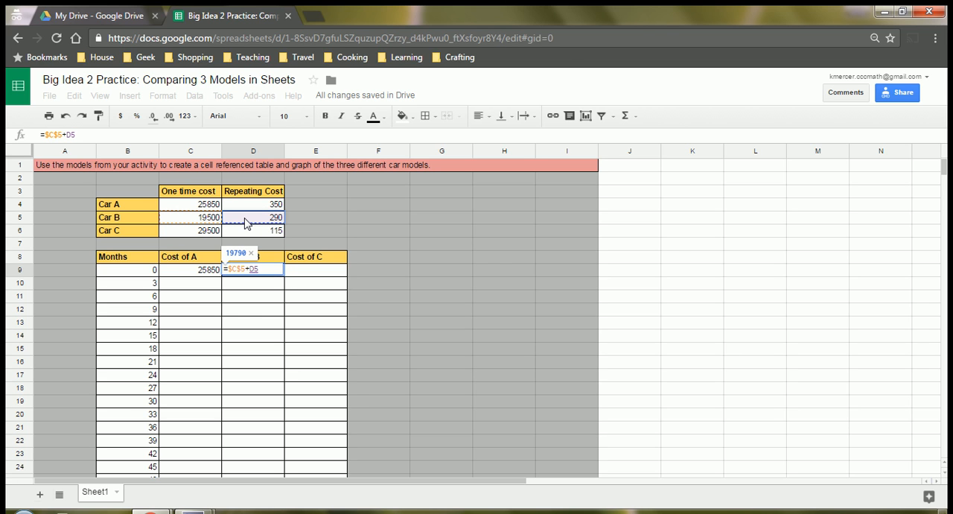
{"action": "key", "text": "F4"}
{"action": "type", "text": "*"}
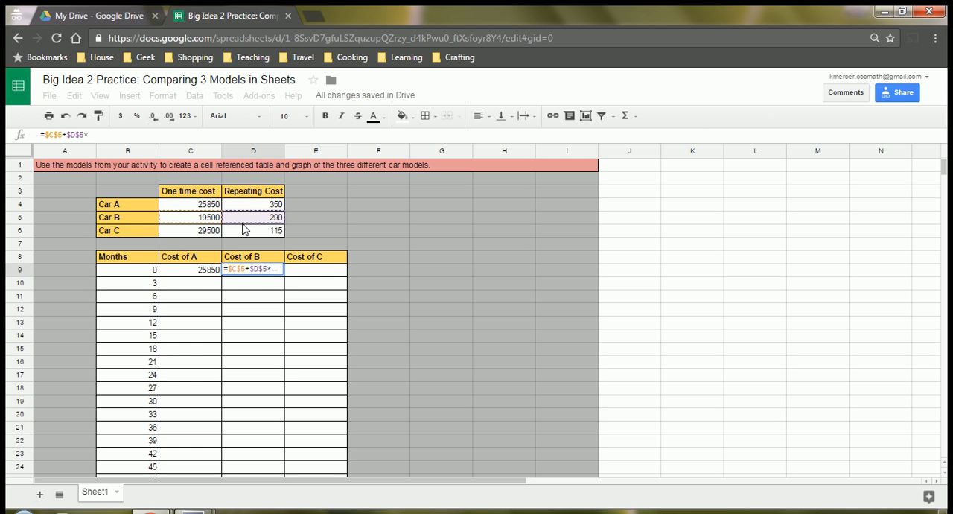
{"action": "left_click", "coordinate": [153, 269]}
{"action": "left_click", "coordinate": [321, 271]}
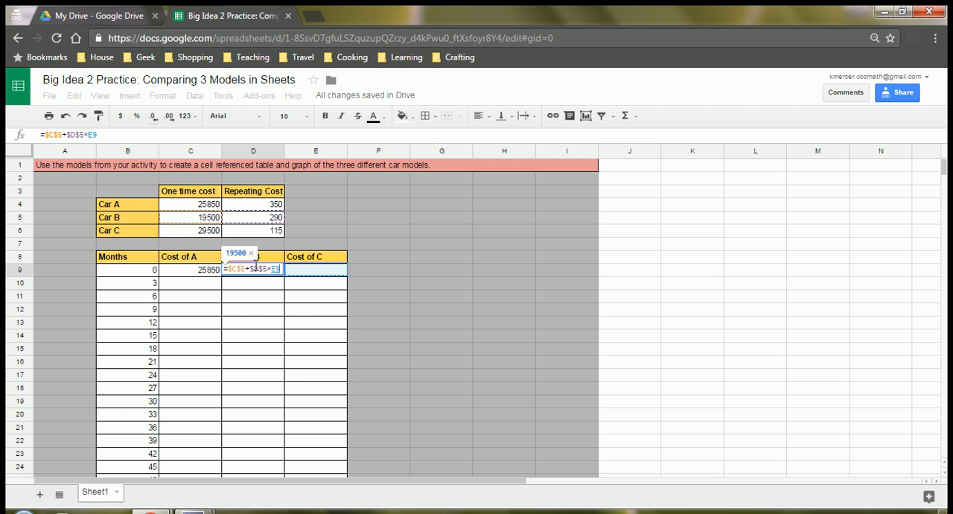
{"action": "left_click", "coordinate": [114, 273]}
{"action": "key", "text": "Return"}
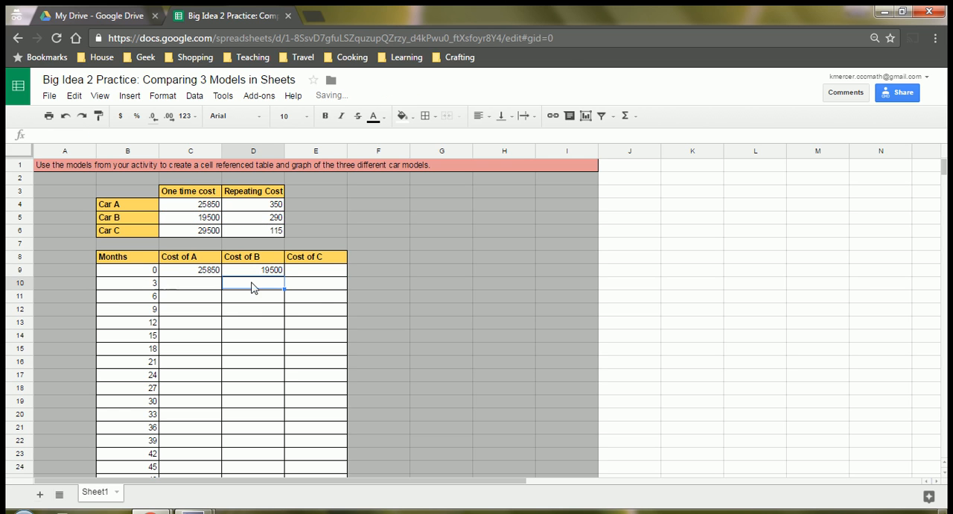
Step: Enter the Cost of C formula =$C$6+$D$6*B9 in E9, with absolute references to Car C's costs
{"action": "left_click", "coordinate": [301, 276]}
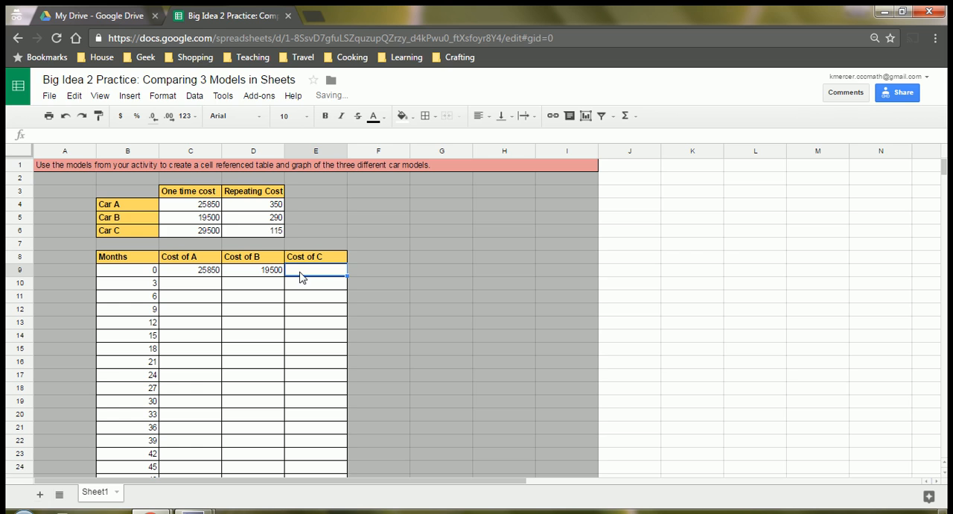
{"action": "type", "text": "="}
{"action": "left_click", "coordinate": [202, 233]}
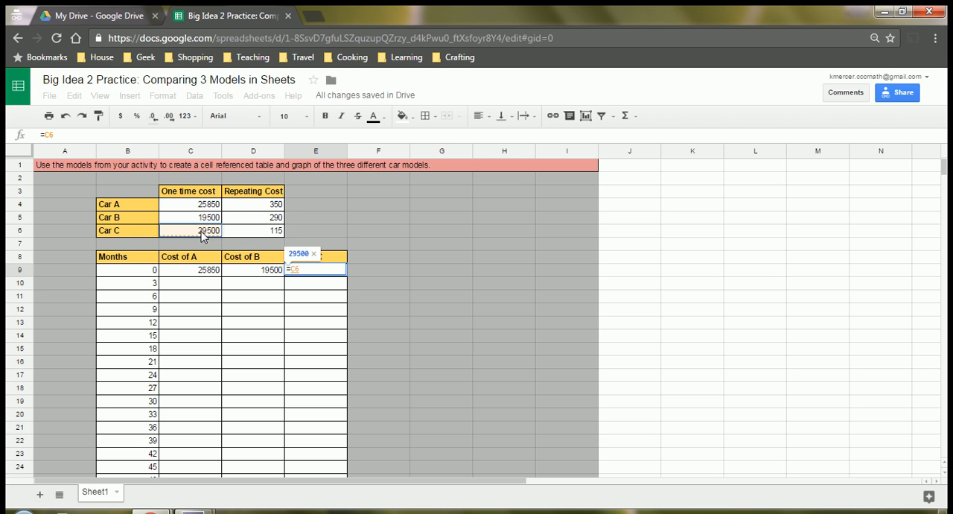
{"action": "key", "text": "F4"}
{"action": "type", "text": "+"}
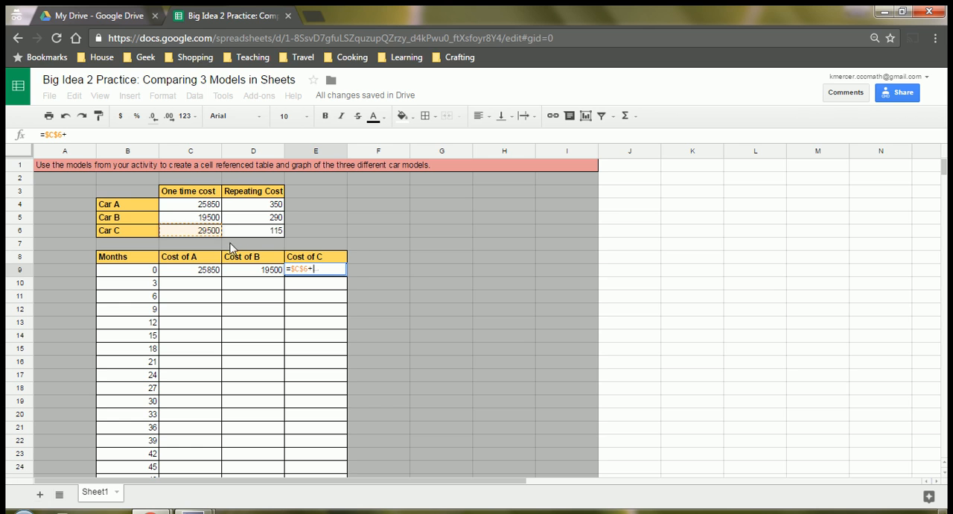
{"action": "left_click", "coordinate": [239, 231]}
{"action": "key", "text": "F4"}
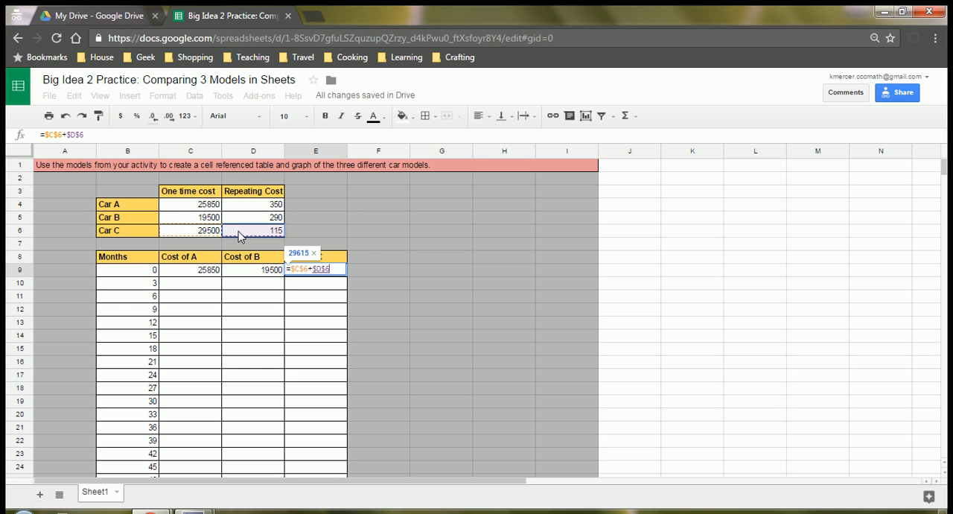
{"action": "type", "text": "*"}
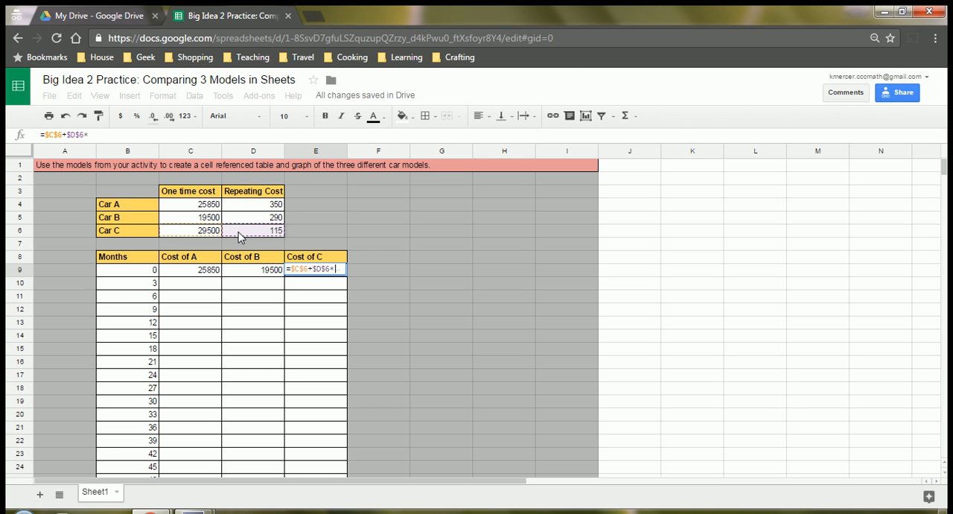
{"action": "left_click", "coordinate": [130, 272]}
{"action": "key", "text": "Return"}
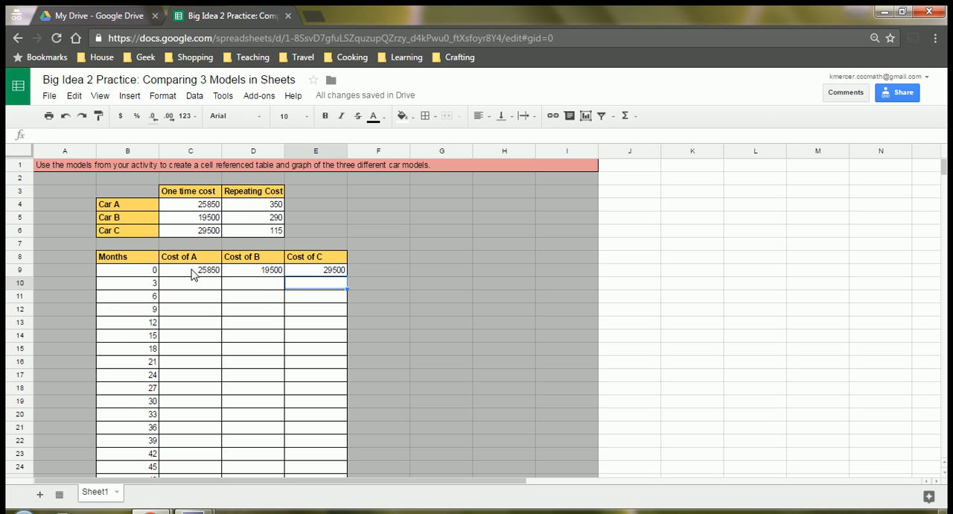
Step: Fill the three cost formulas in C9:E9 down to row 40 and check the cell references in D9 and D14
{"action": "left_click_drag", "start_coordinate": [192, 272], "coordinate": [309, 272]}
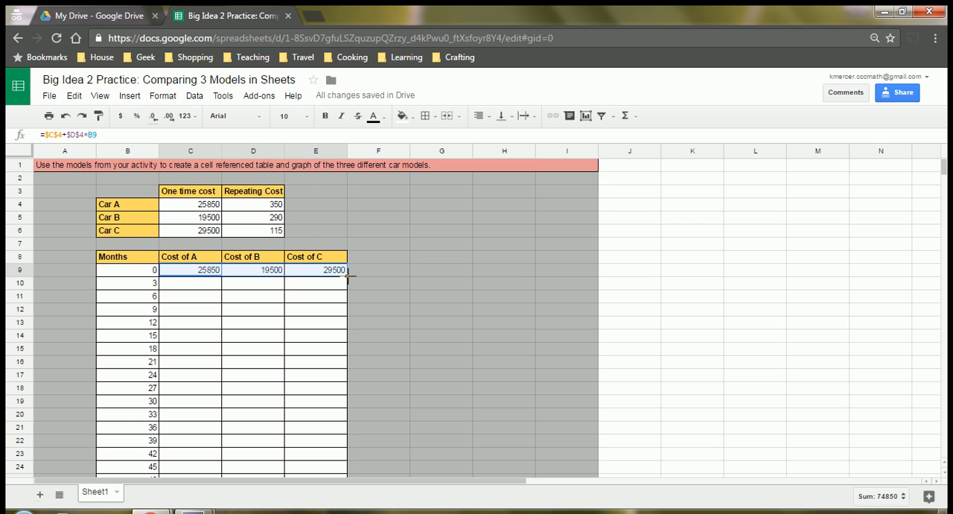
{"action": "left_click_drag", "start_coordinate": [348, 275], "coordinate": [328, 197]}
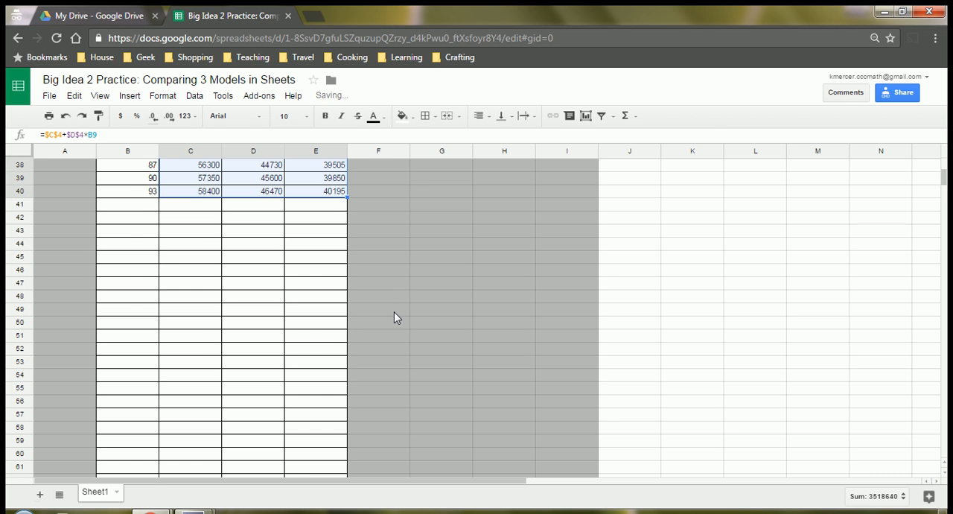
{"action": "scroll", "coordinate": [394, 312], "scroll_direction": "up", "scroll_amount": 5}
{"action": "scroll", "coordinate": [394, 311], "scroll_direction": "up", "scroll_amount": 5}
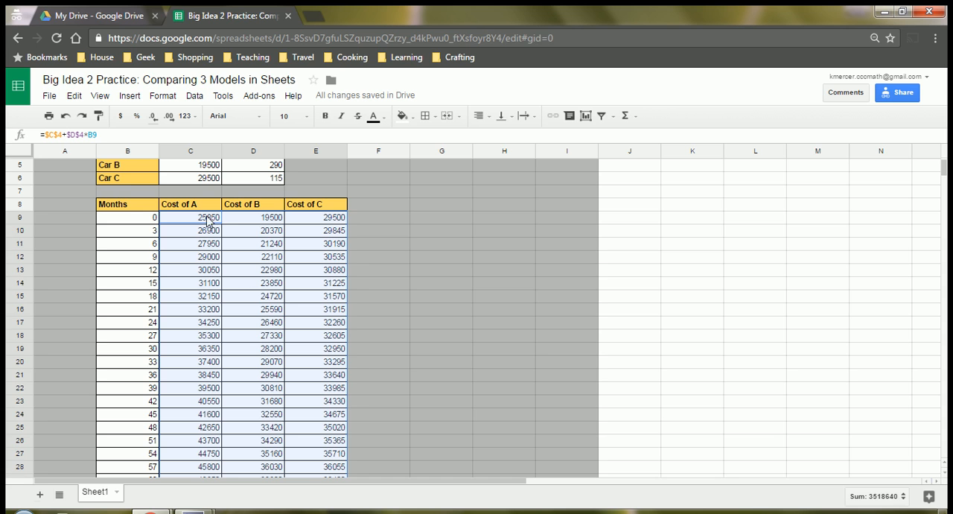
{"action": "left_click", "coordinate": [253, 220]}
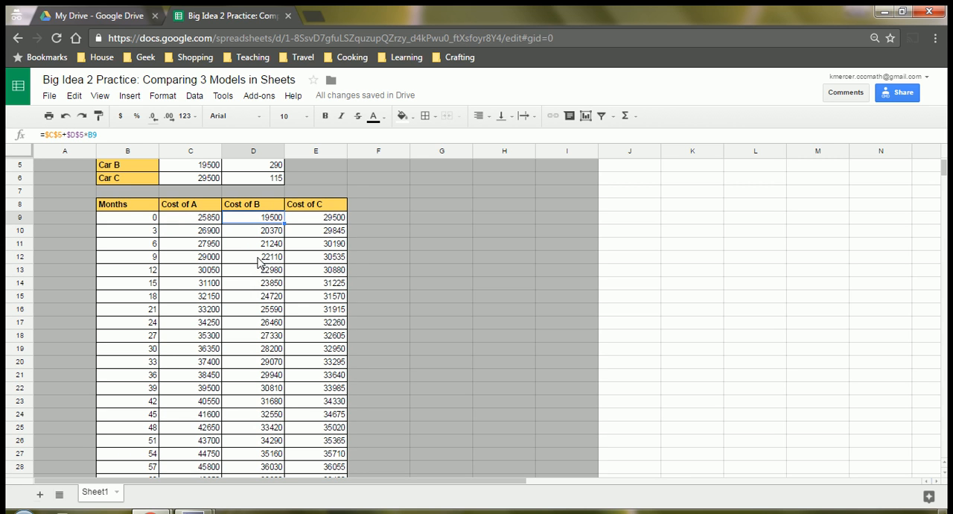
{"action": "scroll", "coordinate": [277, 269], "scroll_direction": "up", "scroll_amount": 2}
{"action": "double_click", "coordinate": [257, 336]}
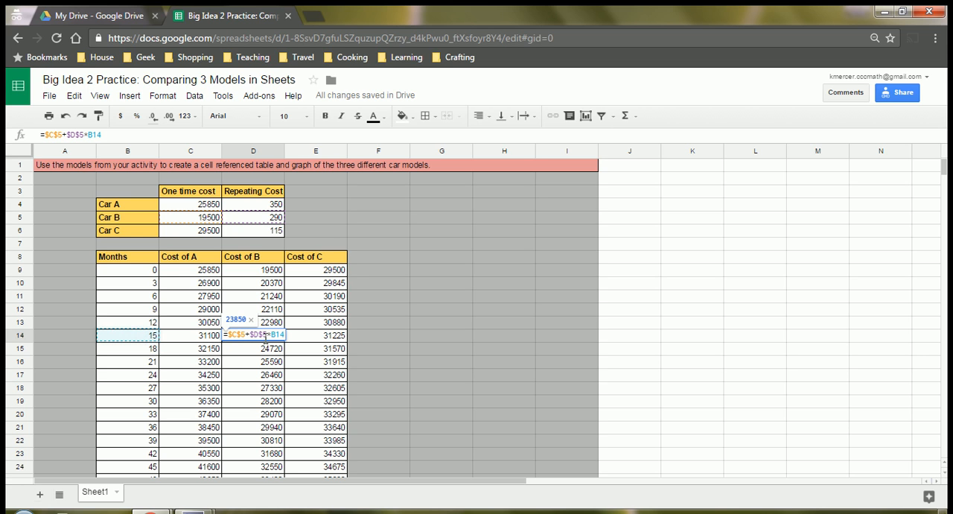
{"action": "key", "text": "Return"}
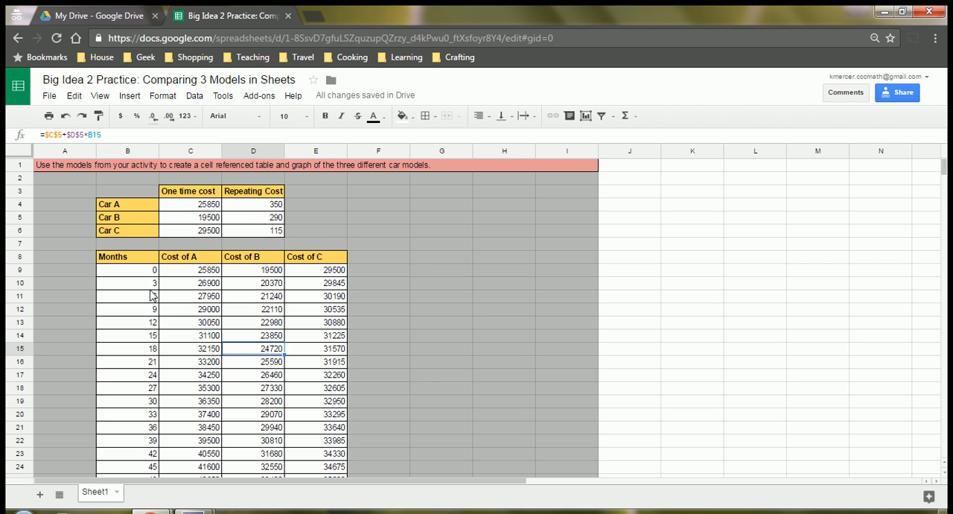
Step: Create a scatter chart from the Months and three cost columns in B8:E40
{"action": "left_click_drag", "start_coordinate": [113, 259], "coordinate": [305, 417]}
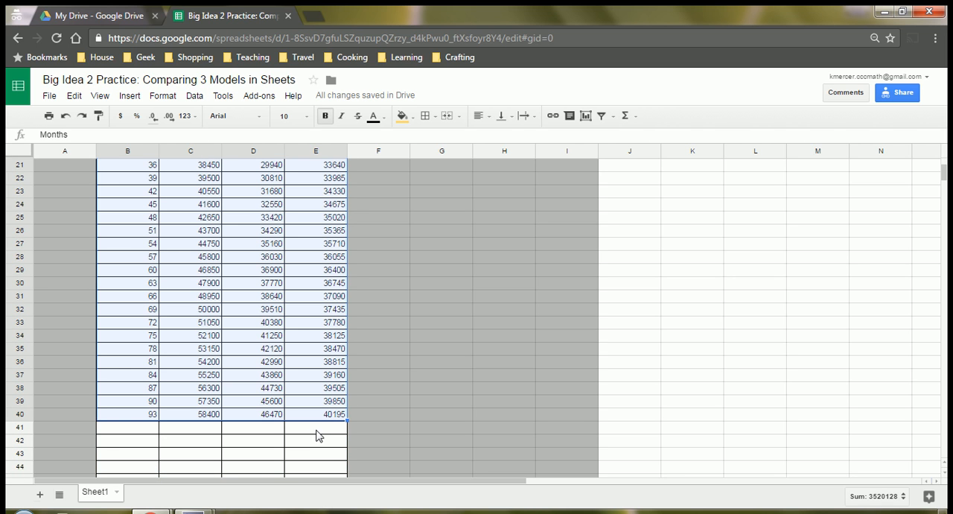
{"action": "left_click", "coordinate": [128, 97]}
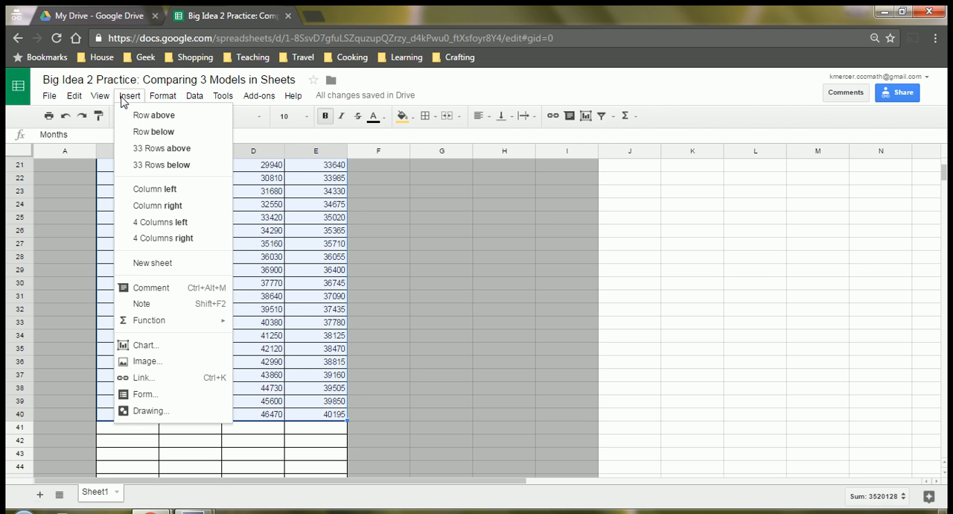
{"action": "left_click", "coordinate": [145, 344]}
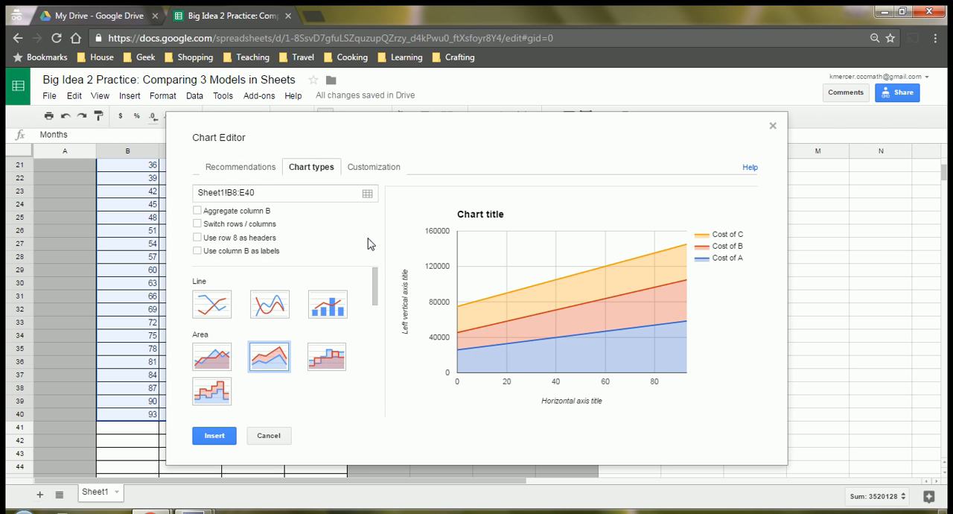
{"action": "left_click_drag", "start_coordinate": [374, 289], "coordinate": [374, 360]}
{"action": "left_click", "coordinate": [205, 341]}
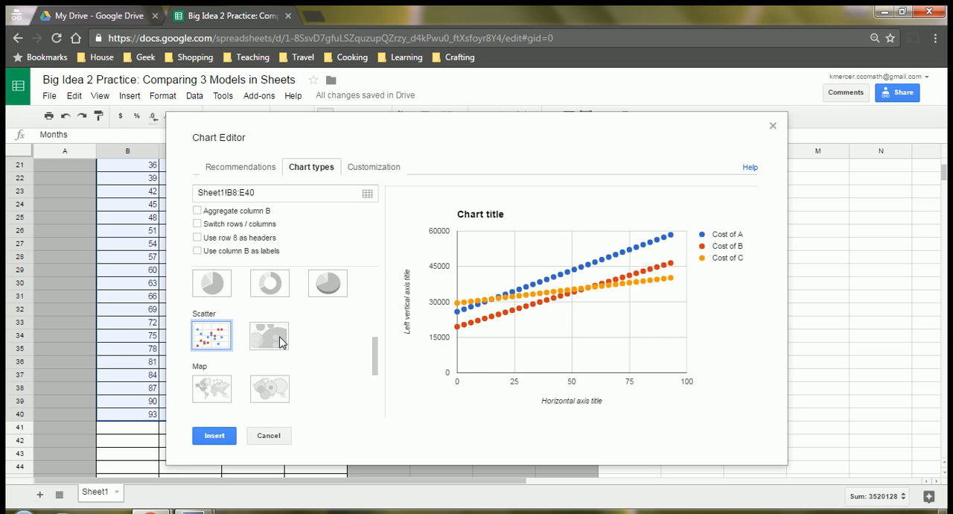
Step: Set the chart title to "Comparing Three Vehicles Costs"
{"action": "left_click", "coordinate": [368, 172]}
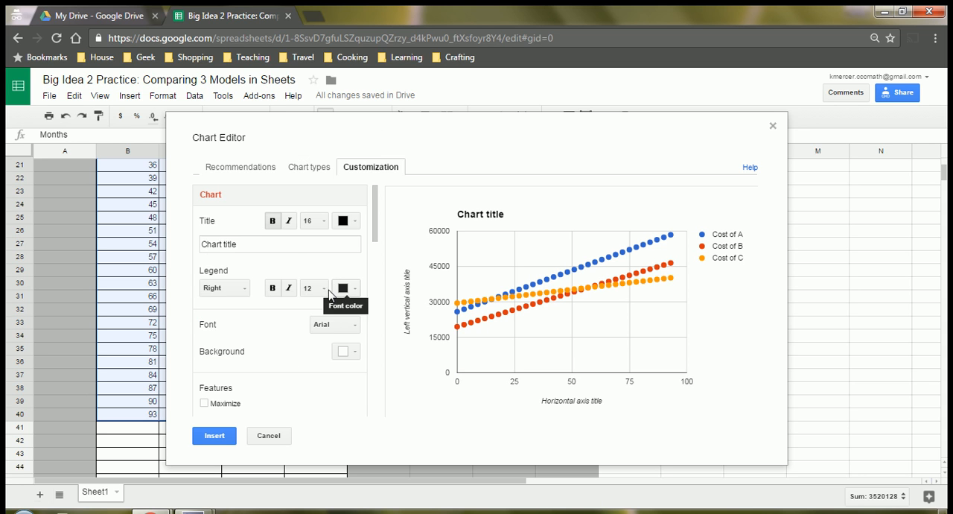
{"action": "left_click_drag", "start_coordinate": [241, 244], "coordinate": [202, 242]}
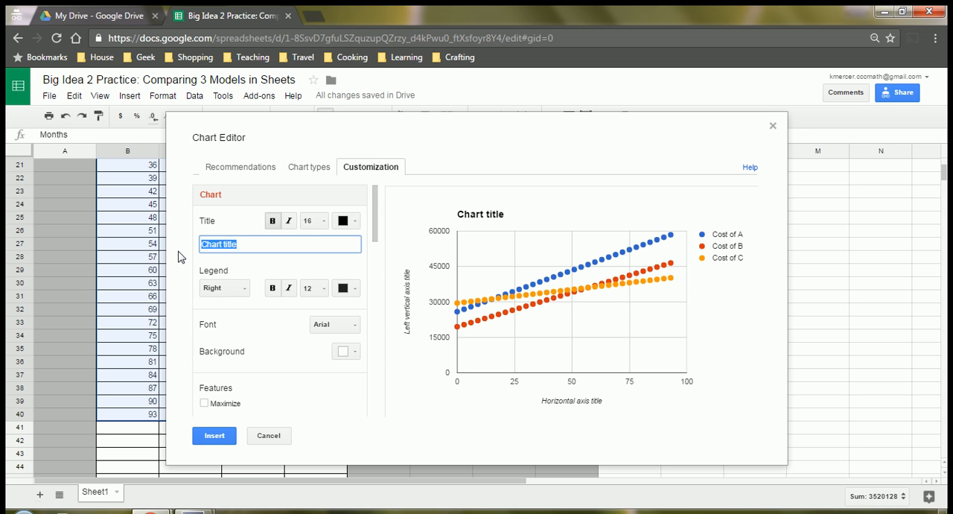
{"action": "type", "text": "Comparing Three Vehicles"}
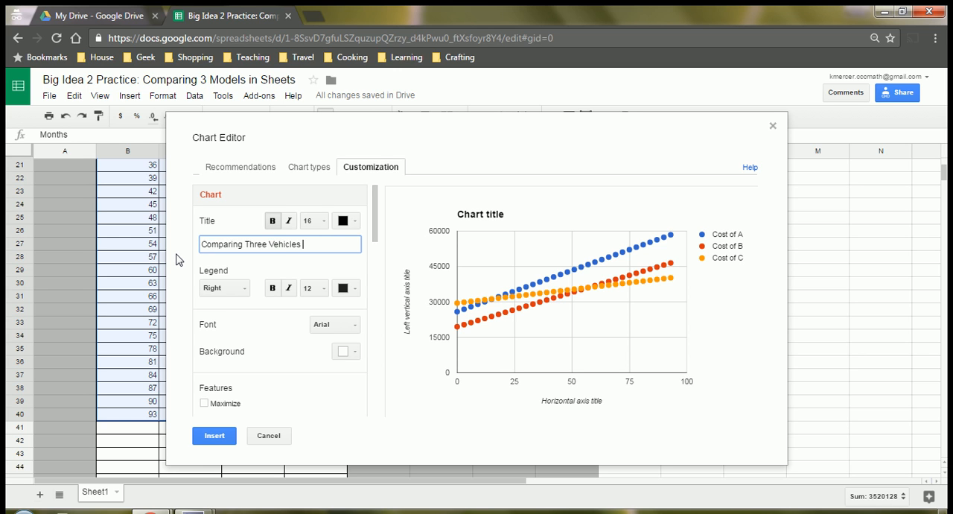
{"action": "type", "text": " Costs"}
Step: Set the chart's horizontal axis title to "Months"
{"action": "scroll", "coordinate": [268, 331], "scroll_direction": "down", "scroll_amount": 5}
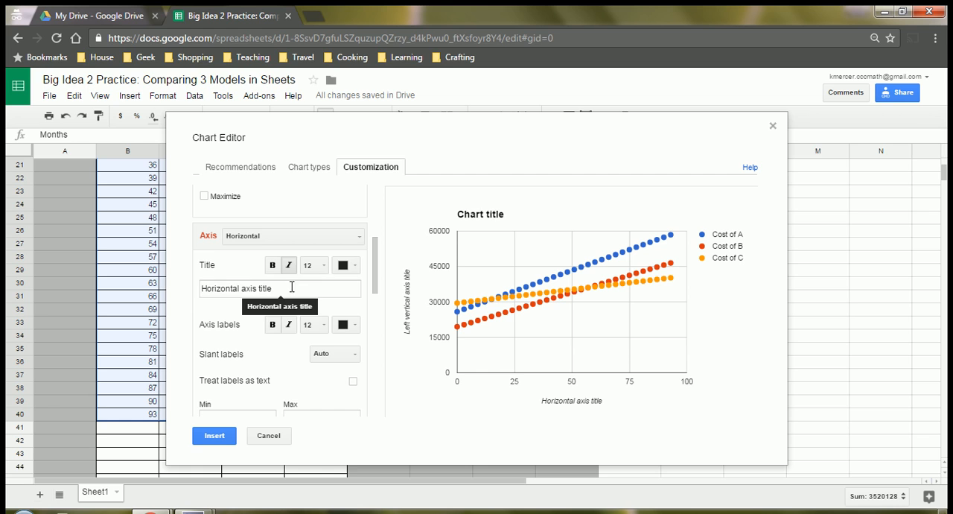
{"action": "left_click", "coordinate": [296, 288]}
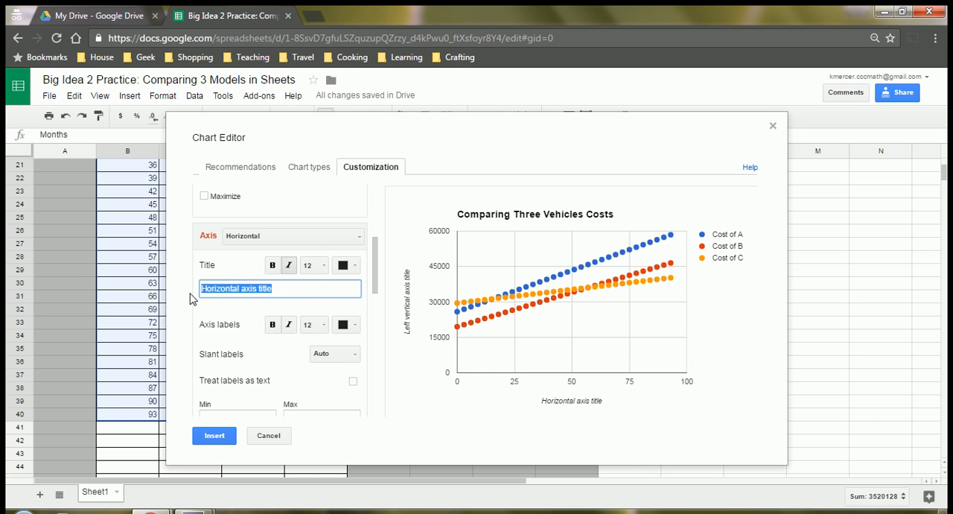
{"action": "type", "text": "Months"}
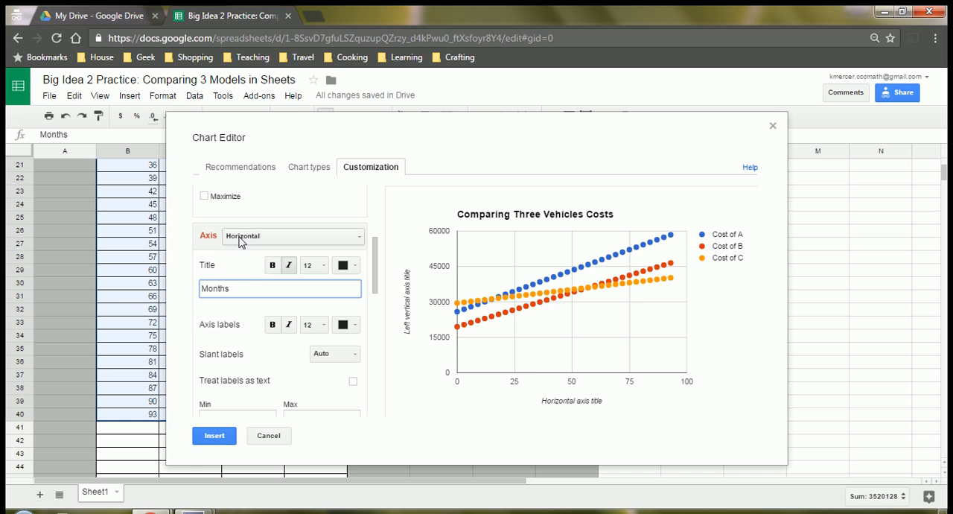
{"action": "left_click", "coordinate": [246, 257]}
Step: Set the chart's left vertical axis title to "Cost (in dollars)"
{"action": "left_click", "coordinate": [250, 237]}
{"action": "left_click", "coordinate": [252, 272]}
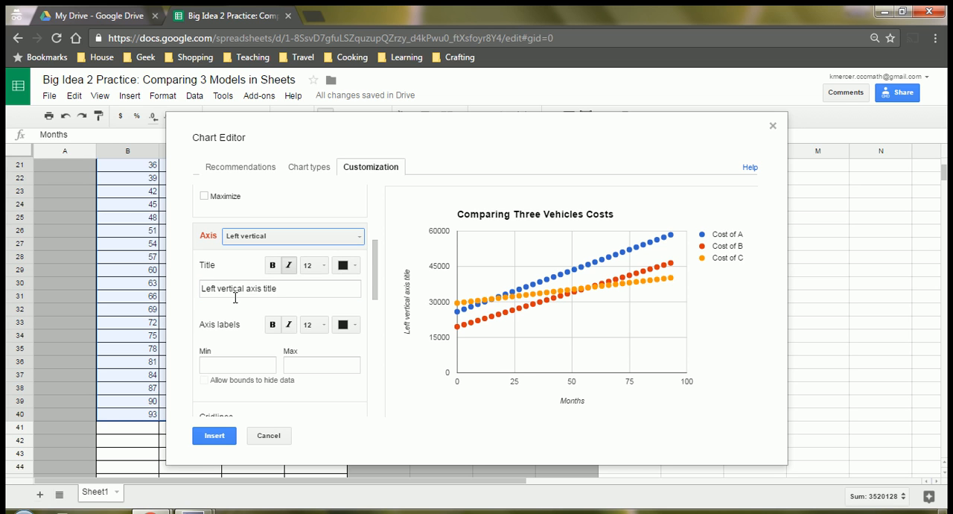
{"action": "left_click_drag", "start_coordinate": [278, 290], "coordinate": [198, 288]}
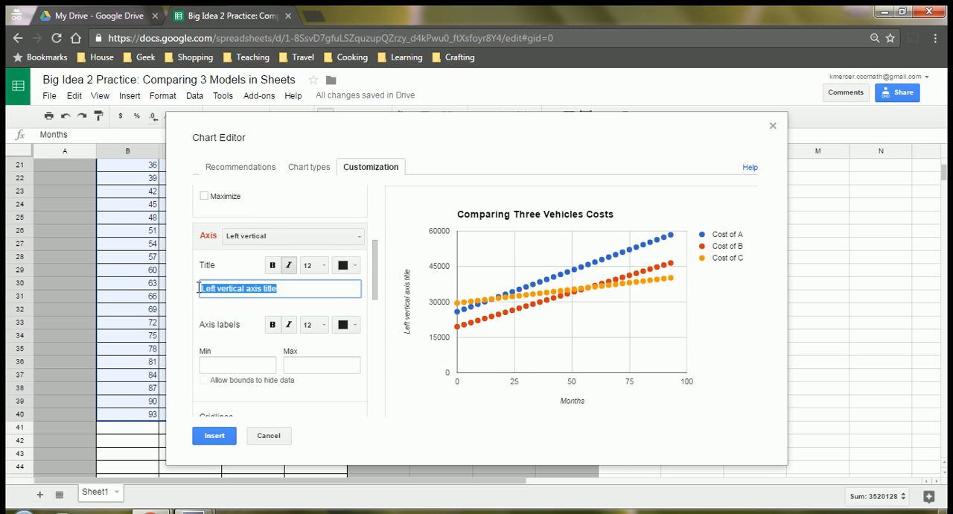
{"action": "type", "text": "Cost (in dollars"}
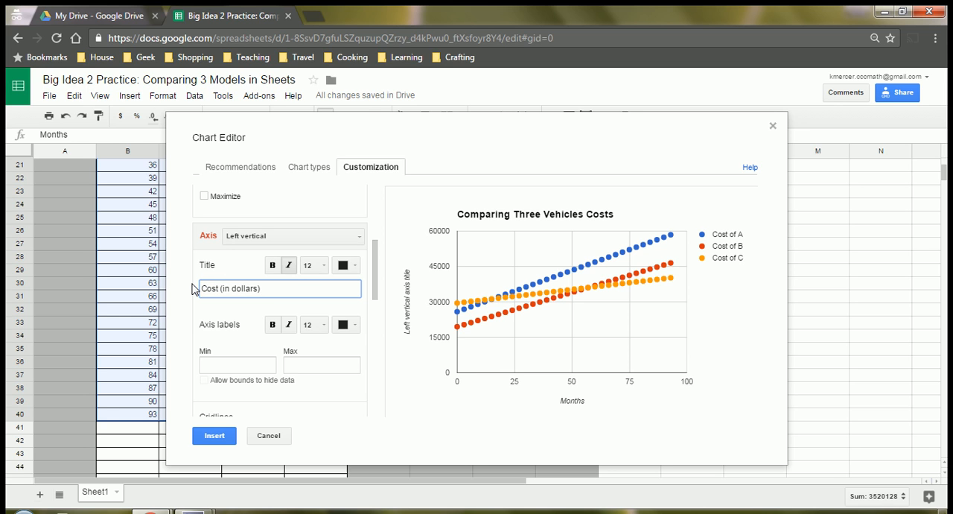
{"action": "left_click", "coordinate": [248, 271]}
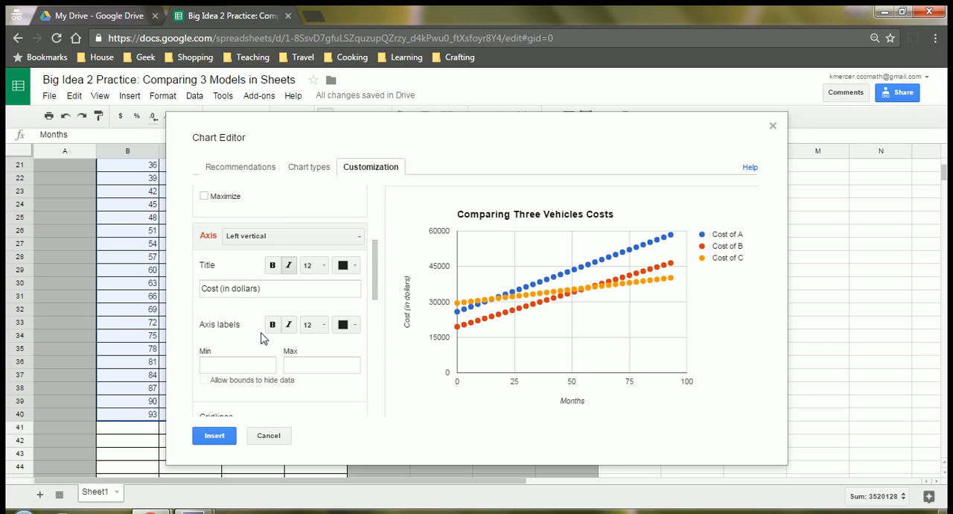
Step: Add a linear trendline to the Cost of A series
{"action": "scroll", "coordinate": [245, 335], "scroll_direction": "down", "scroll_amount": 5}
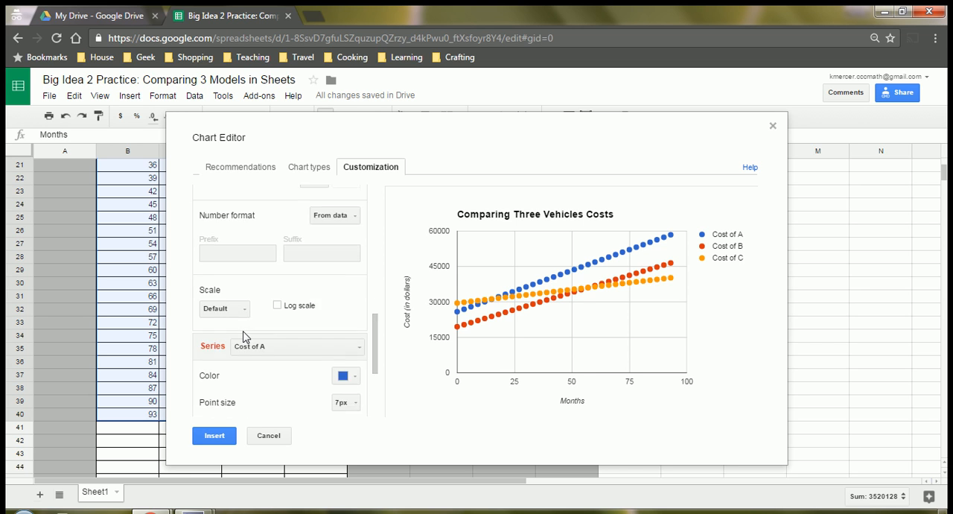
{"action": "scroll", "coordinate": [245, 335], "scroll_direction": "down", "scroll_amount": 3}
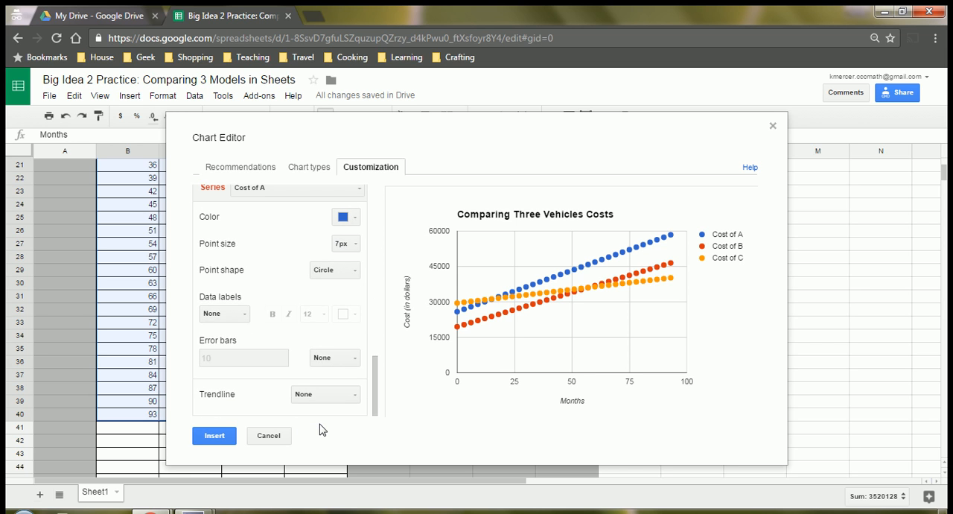
{"action": "left_click", "coordinate": [323, 395]}
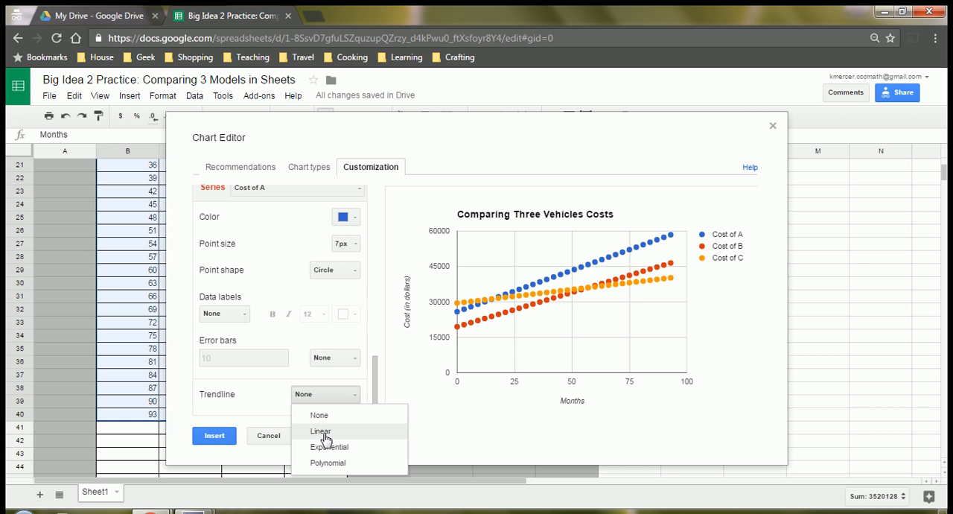
{"action": "left_click", "coordinate": [321, 431]}
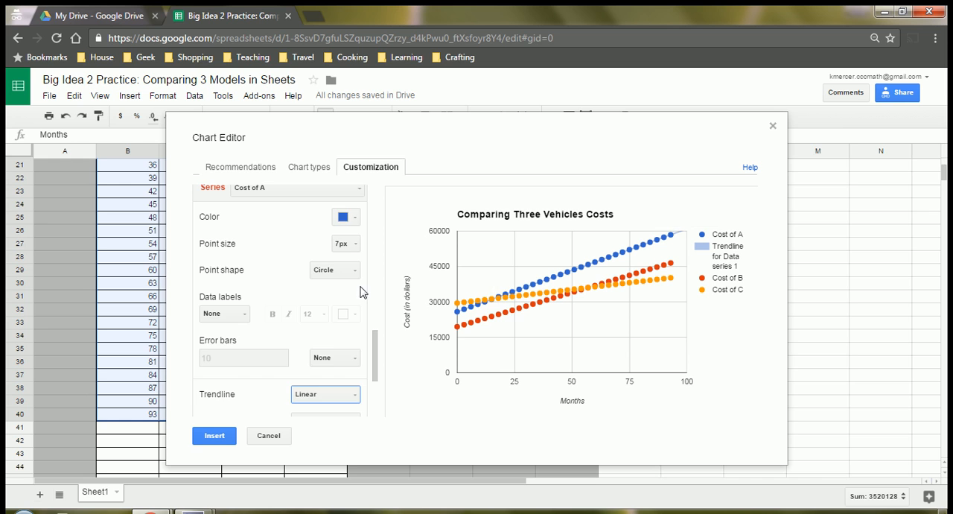
Step: Add a linear trendline to the Cost of B series
{"action": "scroll", "coordinate": [259, 247], "scroll_direction": "up", "scroll_amount": 2}
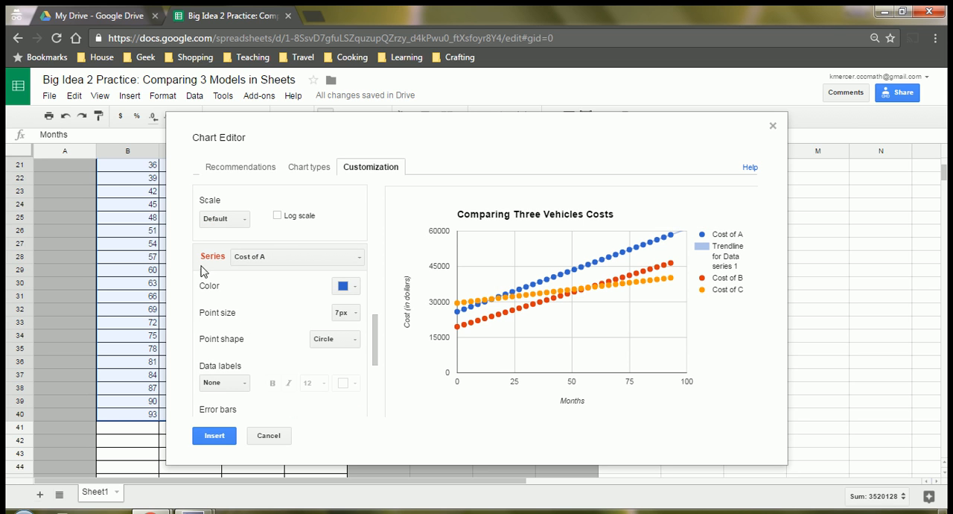
{"action": "left_click", "coordinate": [274, 259]}
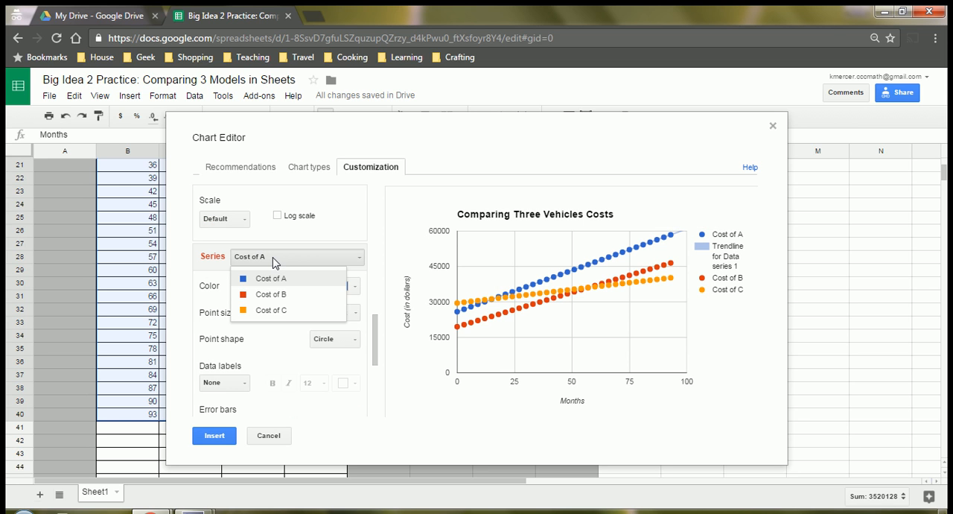
{"action": "left_click", "coordinate": [281, 300]}
{"action": "scroll", "coordinate": [271, 334], "scroll_direction": "down", "scroll_amount": 2}
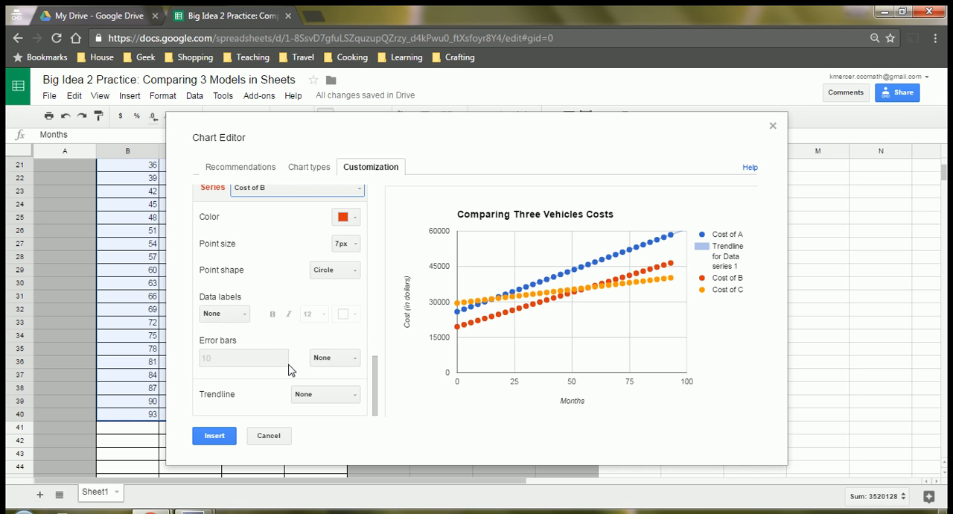
{"action": "left_click", "coordinate": [313, 393]}
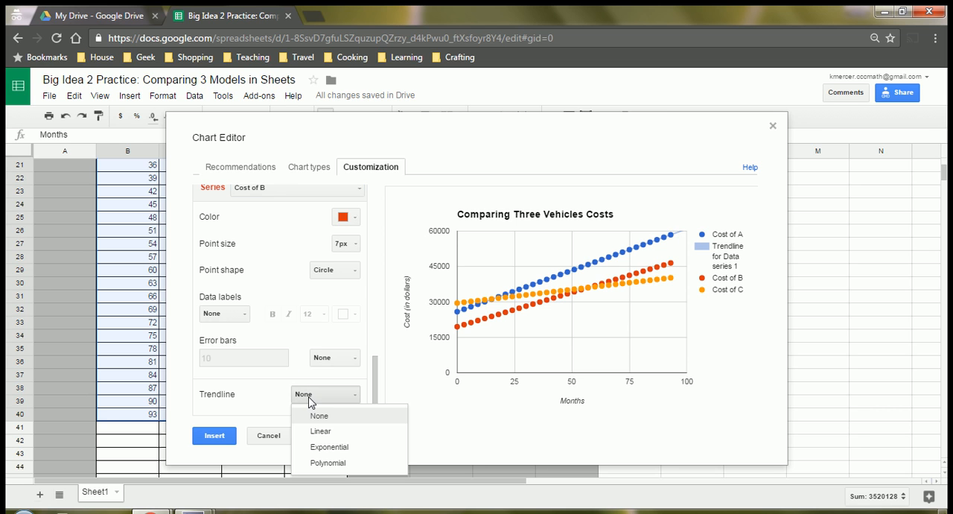
{"action": "left_click", "coordinate": [316, 428]}
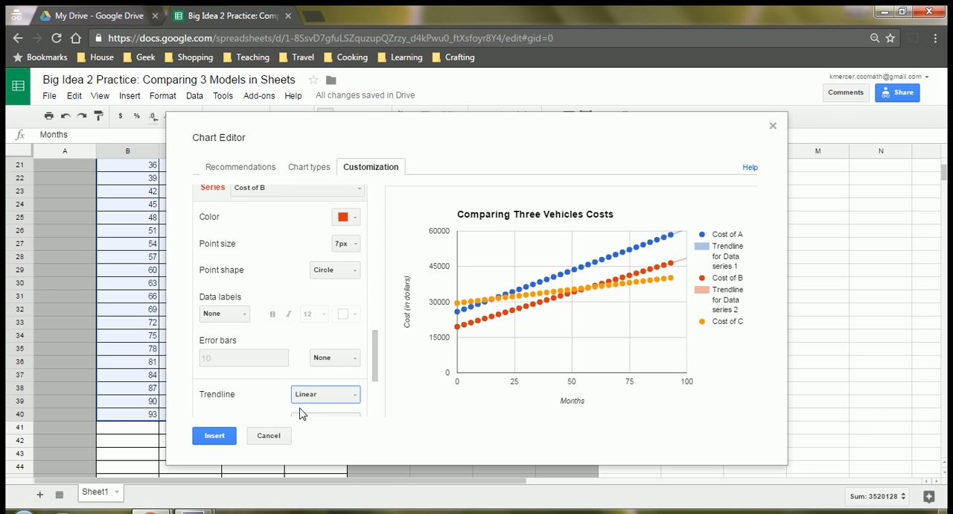
Step: Add a linear trendline to the Cost of C series
{"action": "scroll", "coordinate": [304, 387], "scroll_direction": "up", "scroll_amount": 2}
{"action": "left_click", "coordinate": [274, 257]}
{"action": "left_click", "coordinate": [269, 309]}
{"action": "scroll", "coordinate": [270, 313], "scroll_direction": "down", "scroll_amount": 2}
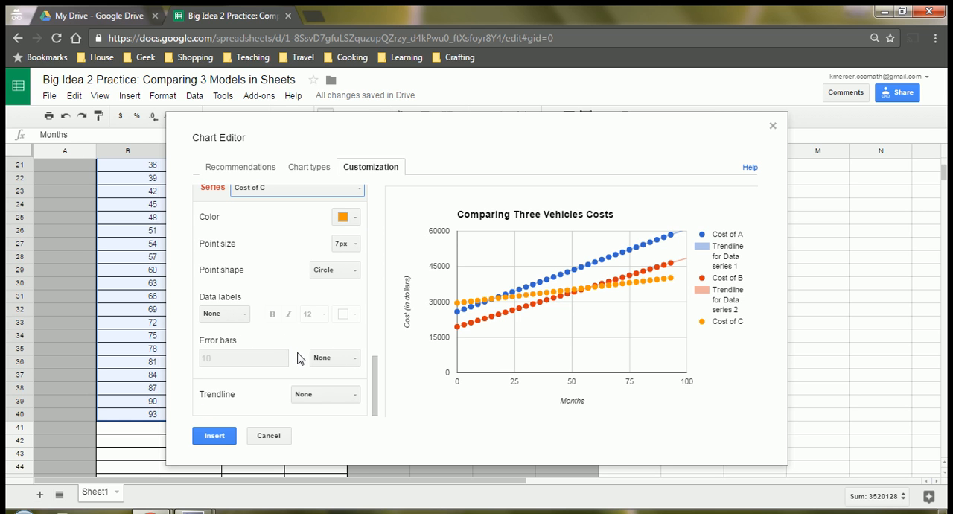
{"action": "left_click", "coordinate": [311, 396]}
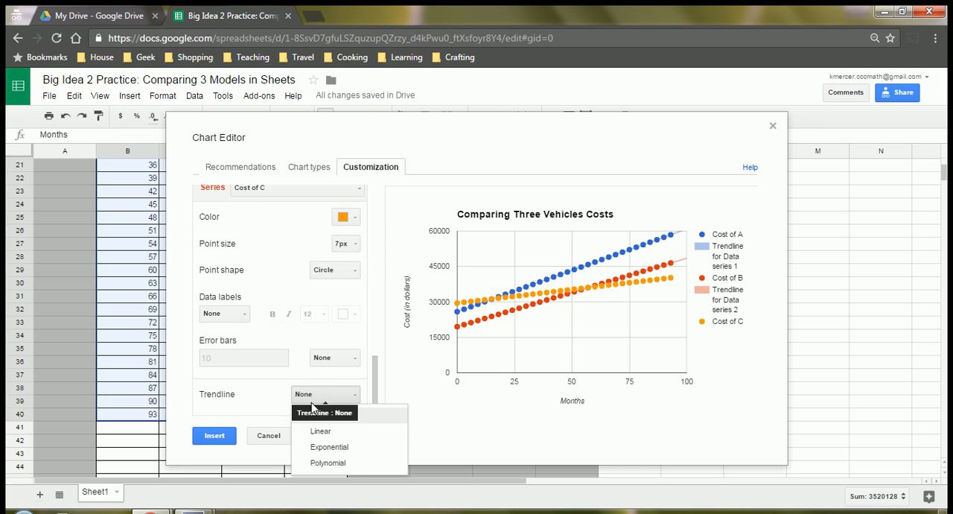
{"action": "left_click", "coordinate": [320, 431]}
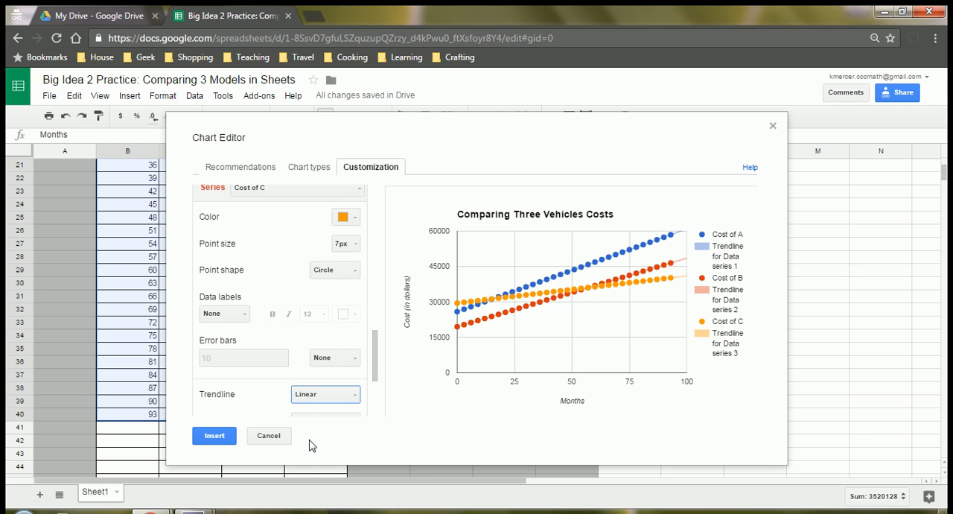
Step: Set the Cost of C trendline's label to Use equation
{"action": "scroll", "coordinate": [276, 350], "scroll_direction": "down", "scroll_amount": 2}
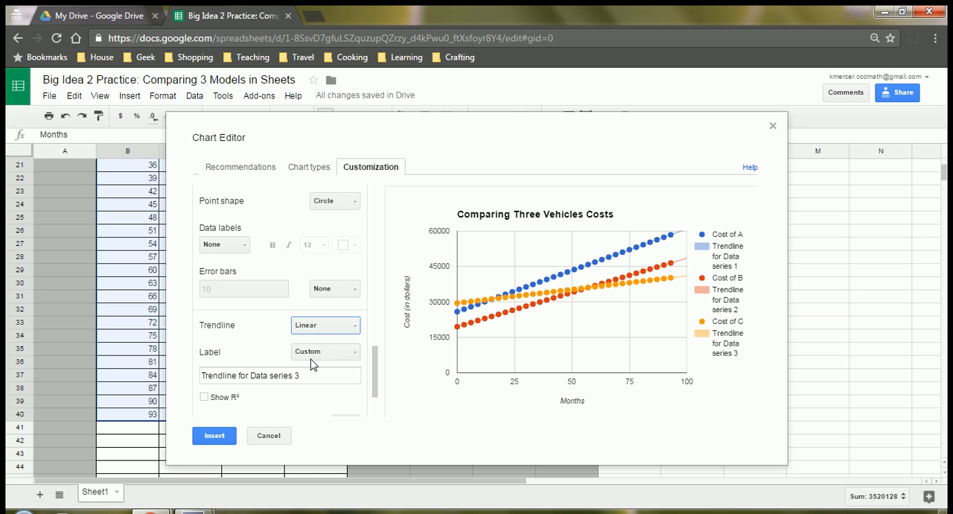
{"action": "left_click", "coordinate": [311, 358]}
{"action": "left_click", "coordinate": [319, 390]}
Step: Set the Cost of B trendline's label to Use equation
{"action": "scroll", "coordinate": [229, 385], "scroll_direction": "up", "scroll_amount": 2}
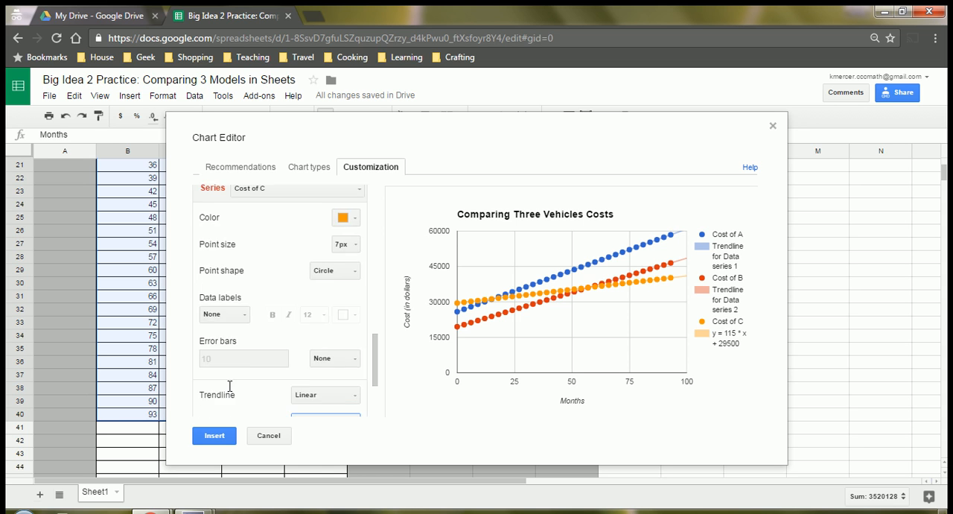
{"action": "scroll", "coordinate": [246, 335], "scroll_direction": "up", "scroll_amount": 1}
{"action": "left_click", "coordinate": [259, 266]}
{"action": "left_click", "coordinate": [263, 290]}
{"action": "scroll", "coordinate": [259, 399], "scroll_direction": "down", "scroll_amount": 3}
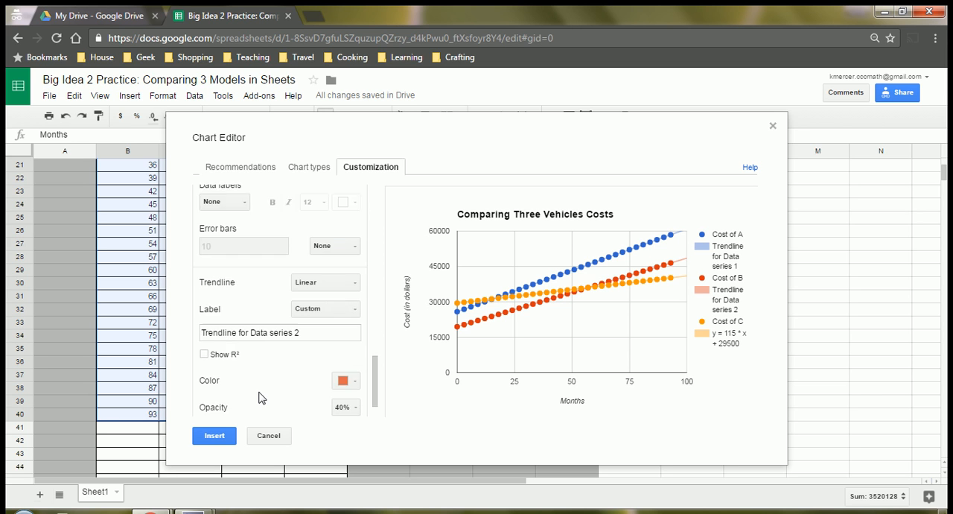
{"action": "scroll", "coordinate": [261, 398], "scroll_direction": "down", "scroll_amount": 1}
{"action": "left_click", "coordinate": [326, 293]}
{"action": "left_click", "coordinate": [319, 314]}
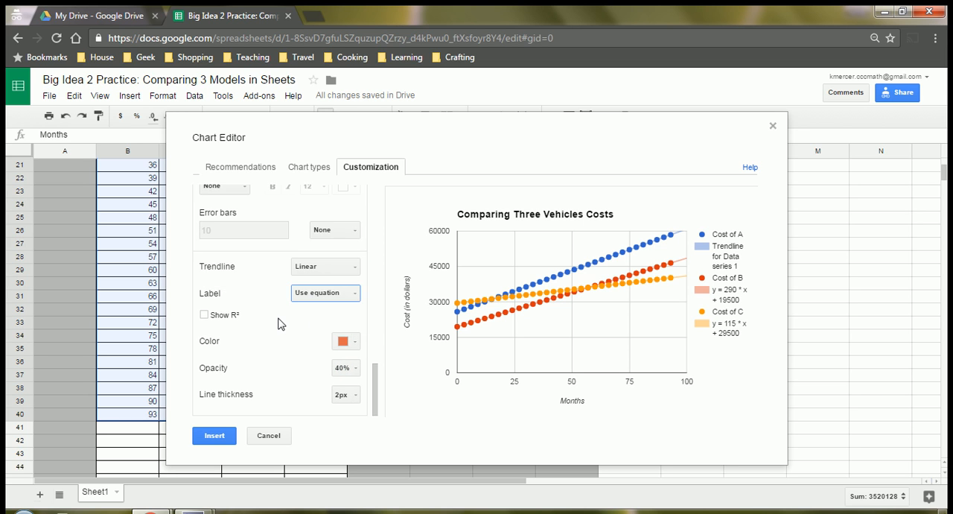
Step: Set the Cost of A trendline's label to Use equation and insert the chart into the sheet
{"action": "scroll", "coordinate": [278, 320], "scroll_direction": "up", "scroll_amount": 3}
{"action": "scroll", "coordinate": [289, 326], "scroll_direction": "down", "scroll_amount": 1}
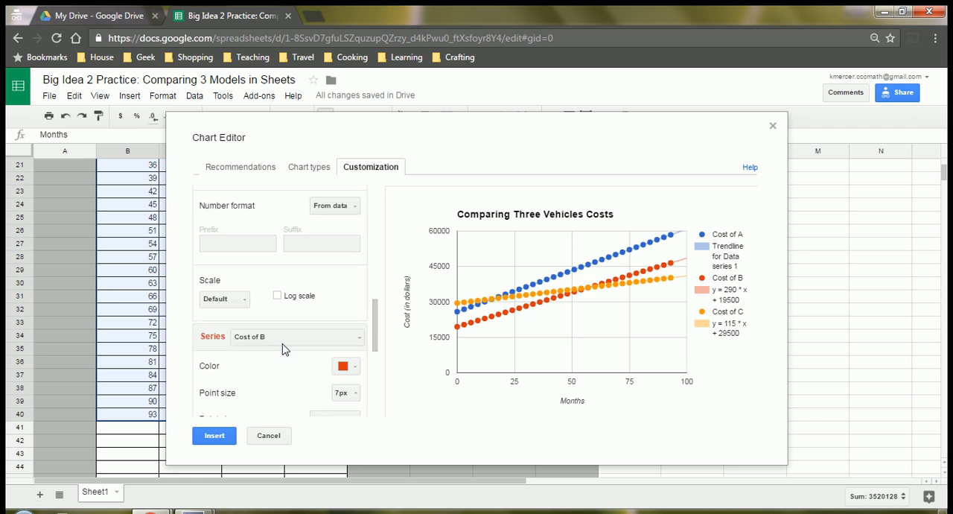
{"action": "scroll", "coordinate": [282, 348], "scroll_direction": "down", "scroll_amount": 2}
{"action": "left_click", "coordinate": [279, 266]}
{"action": "left_click", "coordinate": [264, 283]}
{"action": "scroll", "coordinate": [289, 372], "scroll_direction": "down", "scroll_amount": 3}
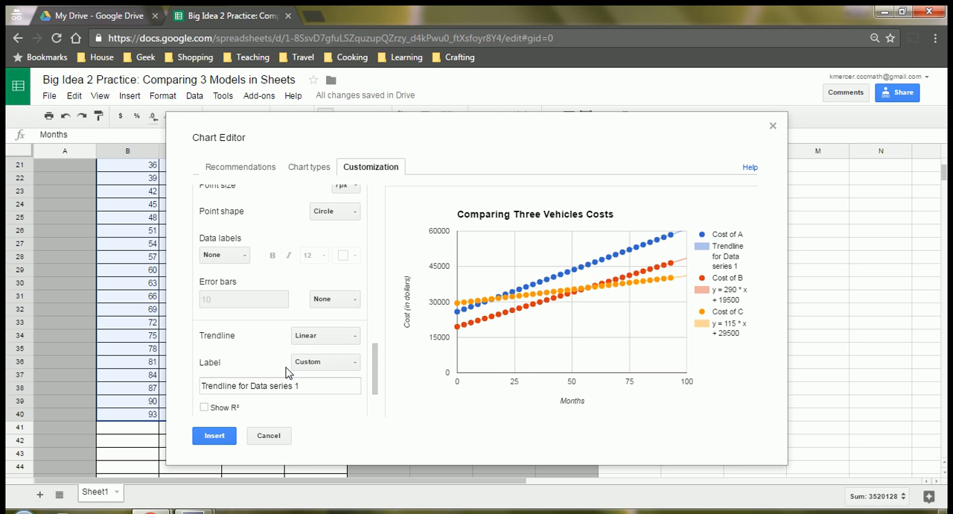
{"action": "left_click", "coordinate": [324, 362]}
{"action": "left_click", "coordinate": [321, 395]}
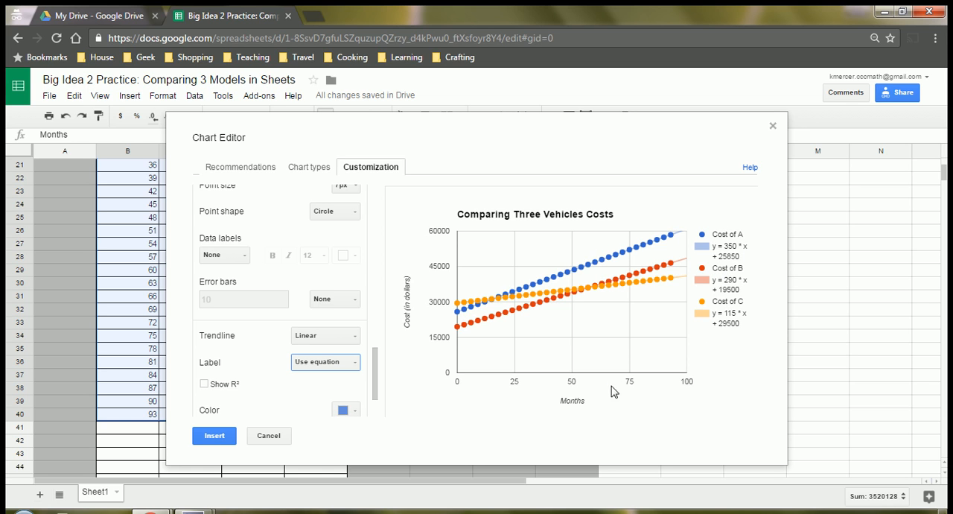
{"action": "left_click", "coordinate": [213, 437]}
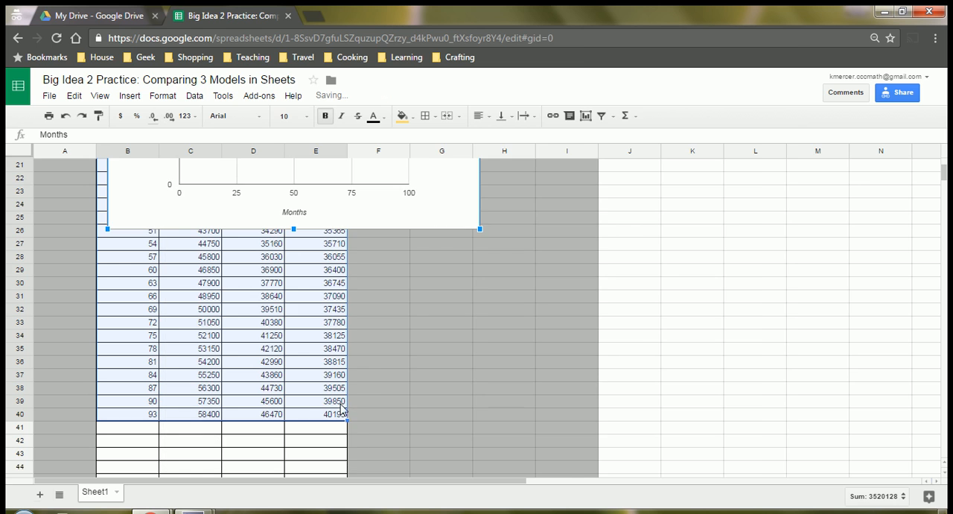
{"action": "scroll", "coordinate": [364, 417], "scroll_direction": "up", "scroll_amount": 5}
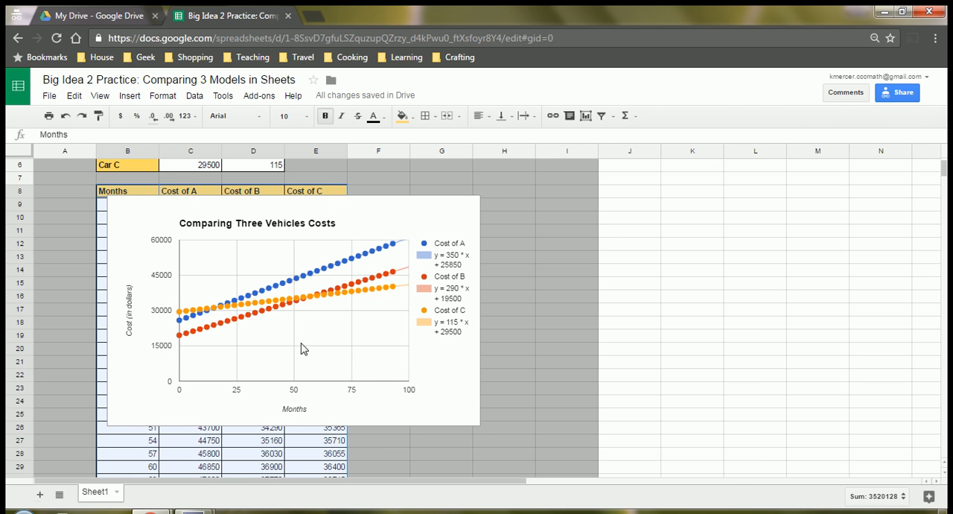
Step: Move the Comparing Three Vehicles Costs chart beside the cost table so that it no longer covers the table's values
{"action": "left_click", "coordinate": [137, 222]}
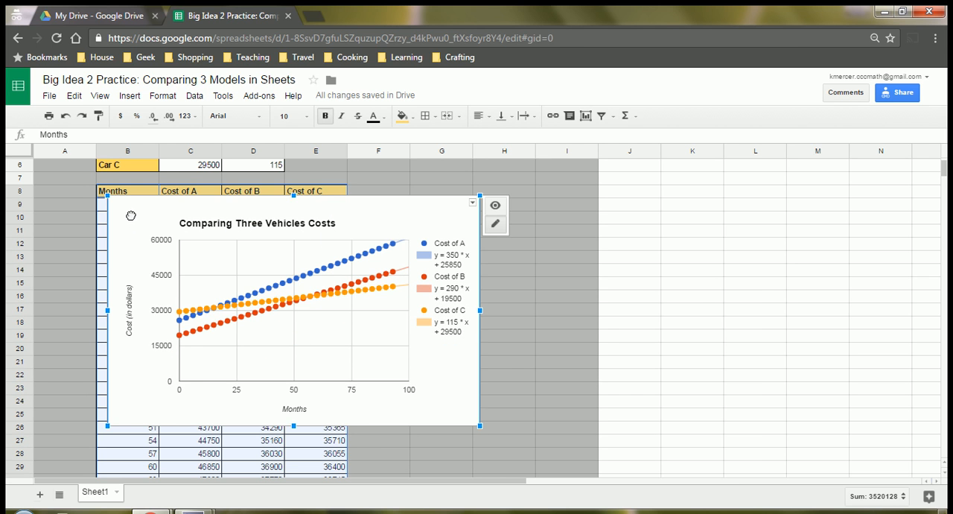
{"action": "left_click_drag", "start_coordinate": [131, 214], "coordinate": [436, 208]}
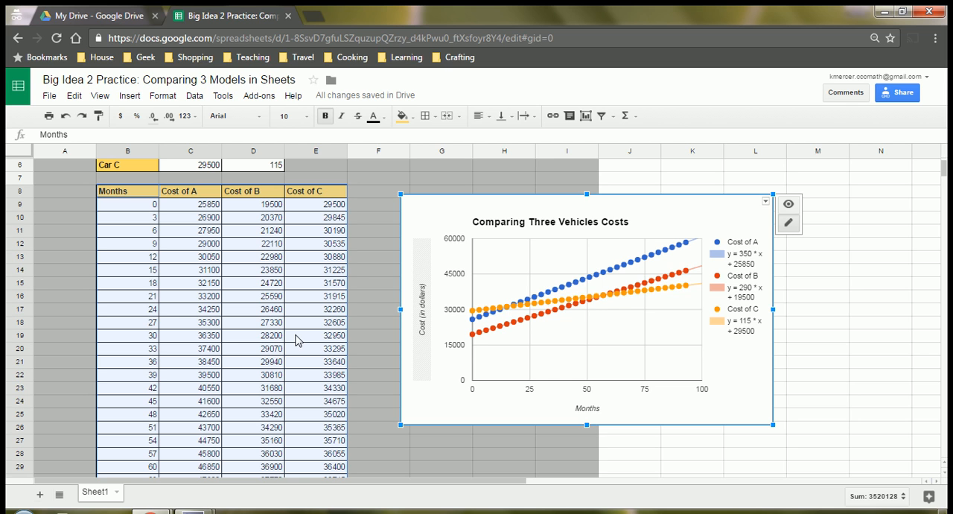
Step: Compare the Cost of A and Cost of C values in the rows for months 12, 15 and 18 to find where they cross
{"action": "left_click", "coordinate": [231, 272]}
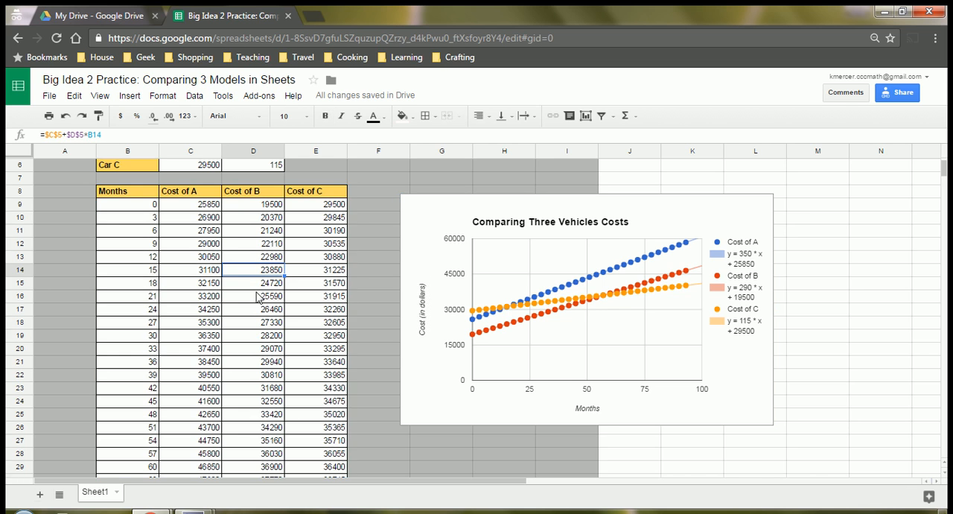
{"action": "left_click", "coordinate": [199, 259]}
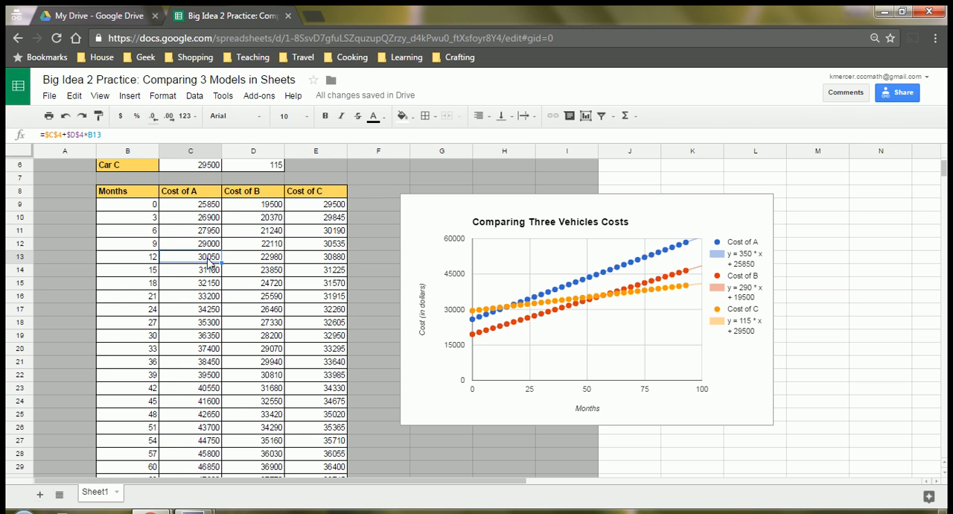
{"action": "left_click", "coordinate": [323, 259]}
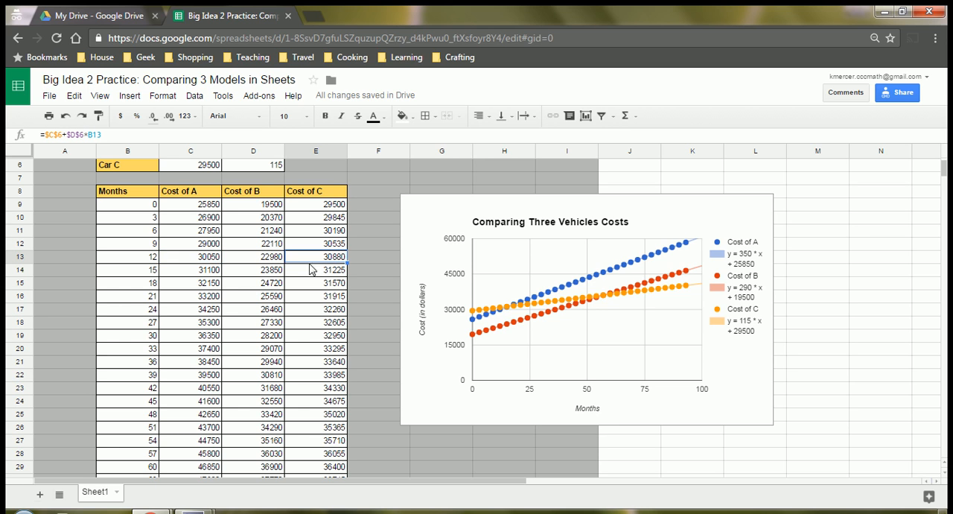
{"action": "left_click", "coordinate": [199, 272]}
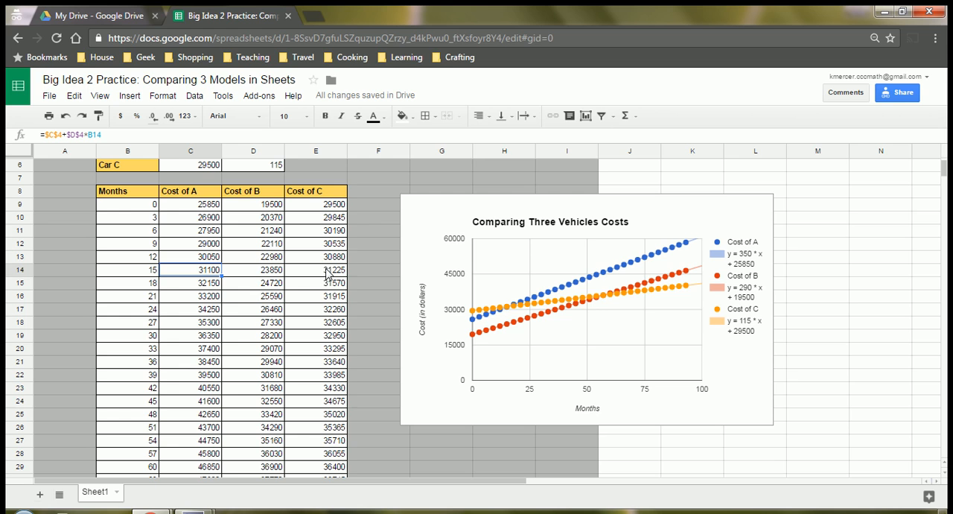
{"action": "left_click", "coordinate": [195, 260]}
{"action": "left_click", "coordinate": [325, 271]}
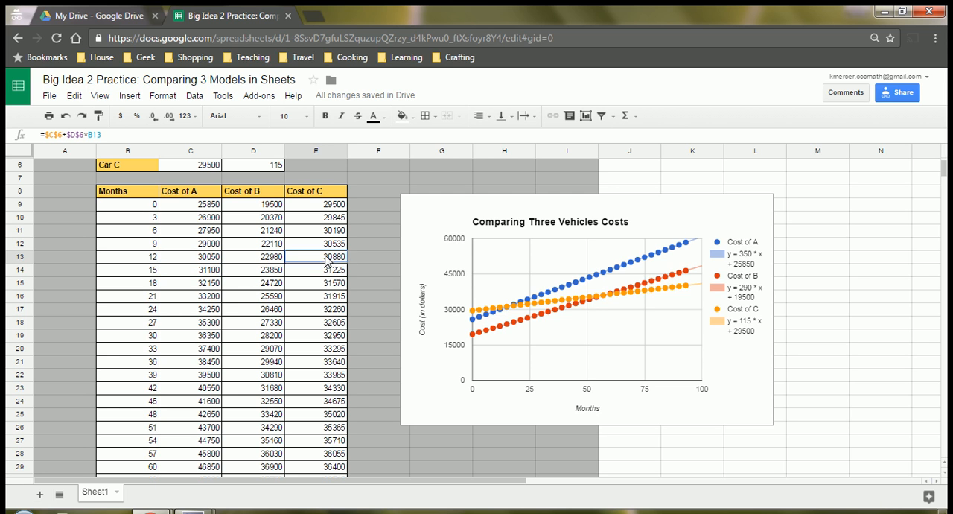
{"action": "left_click", "coordinate": [203, 273]}
{"action": "left_click", "coordinate": [338, 272]}
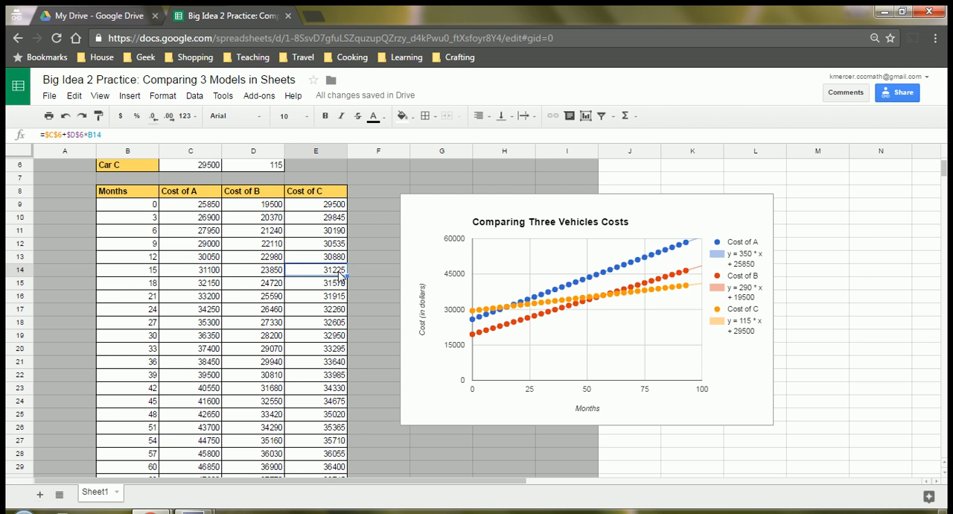
{"action": "left_click", "coordinate": [205, 272]}
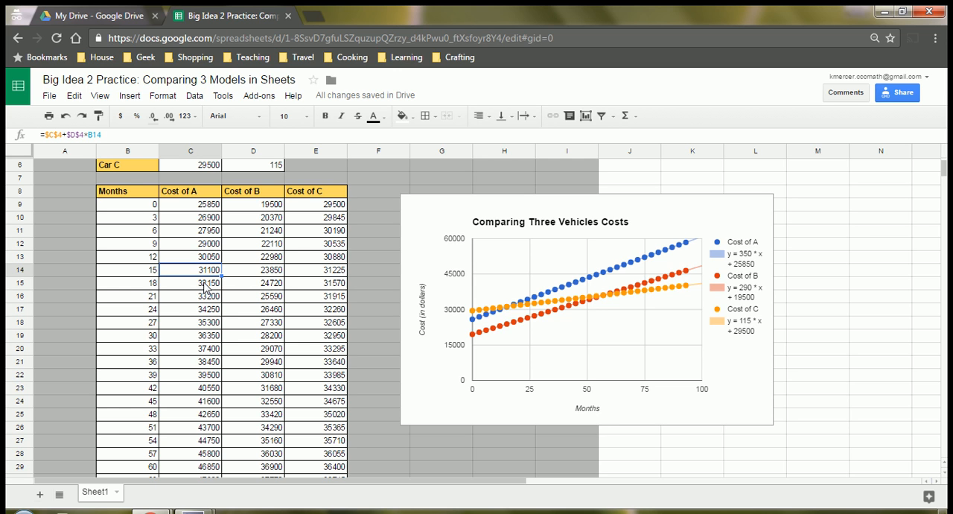
{"action": "left_click_drag", "start_coordinate": [190, 274], "coordinate": [189, 292]}
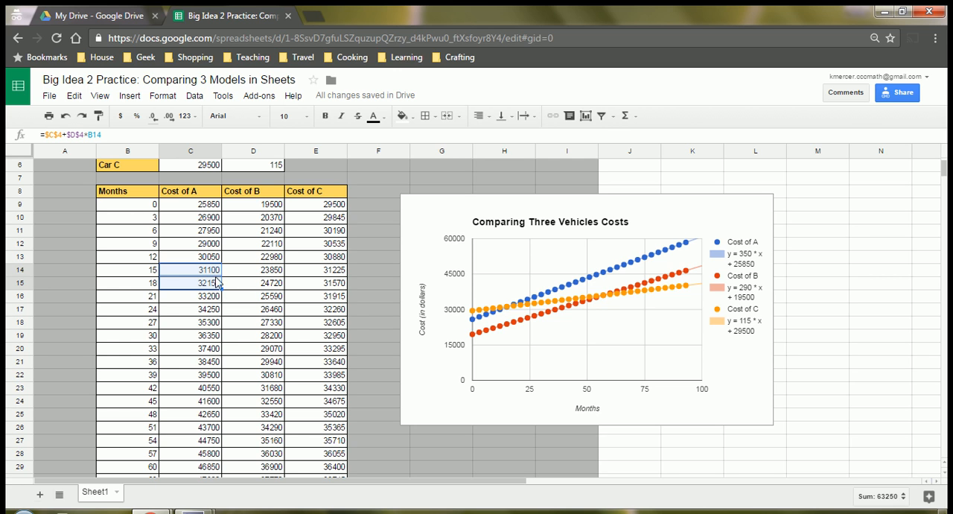
{"action": "left_click", "coordinate": [313, 281], "text": "shift"}
{"action": "left_click", "coordinate": [297, 311]}
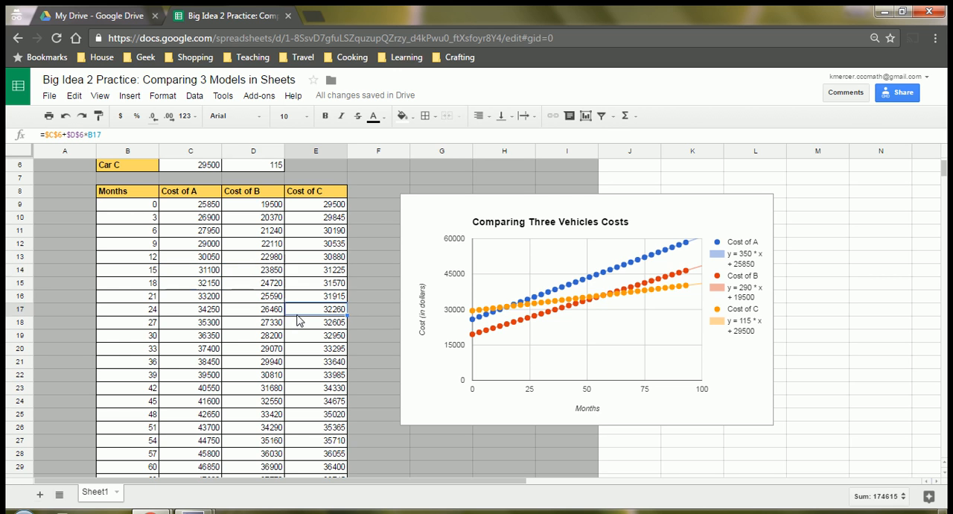
{"action": "left_click_drag", "start_coordinate": [320, 270], "coordinate": [318, 283]}
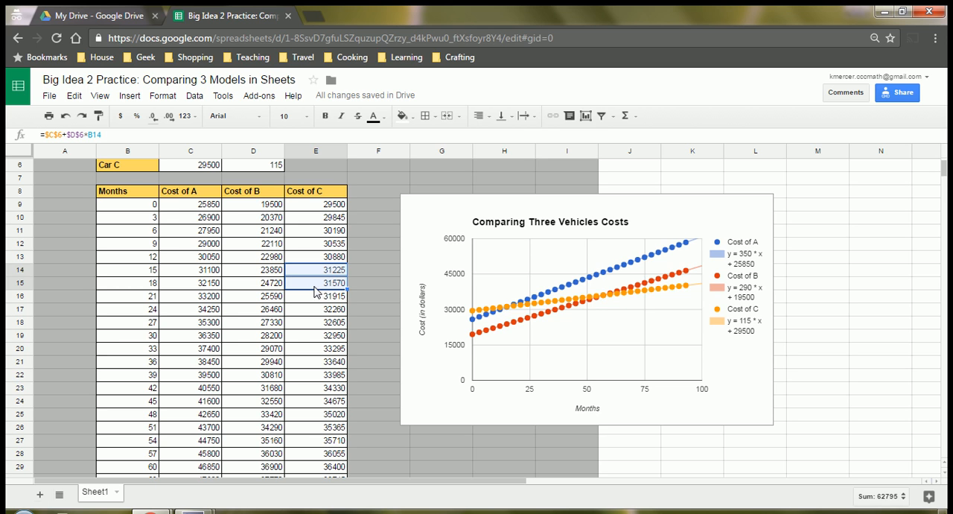
{"action": "left_click", "coordinate": [328, 282]}
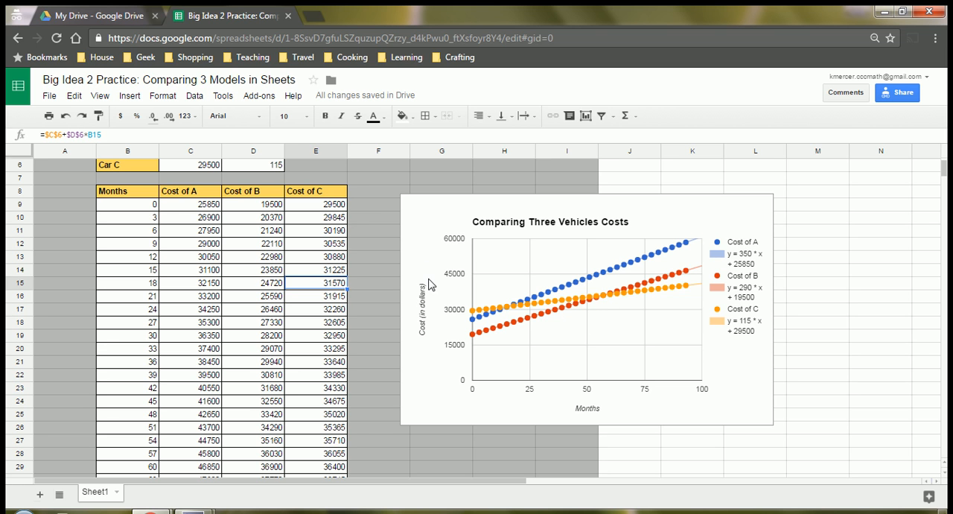
{"action": "scroll", "coordinate": [339, 301], "scroll_direction": "down", "scroll_amount": 3}
{"action": "scroll", "coordinate": [320, 276], "scroll_direction": "up", "scroll_amount": 5}
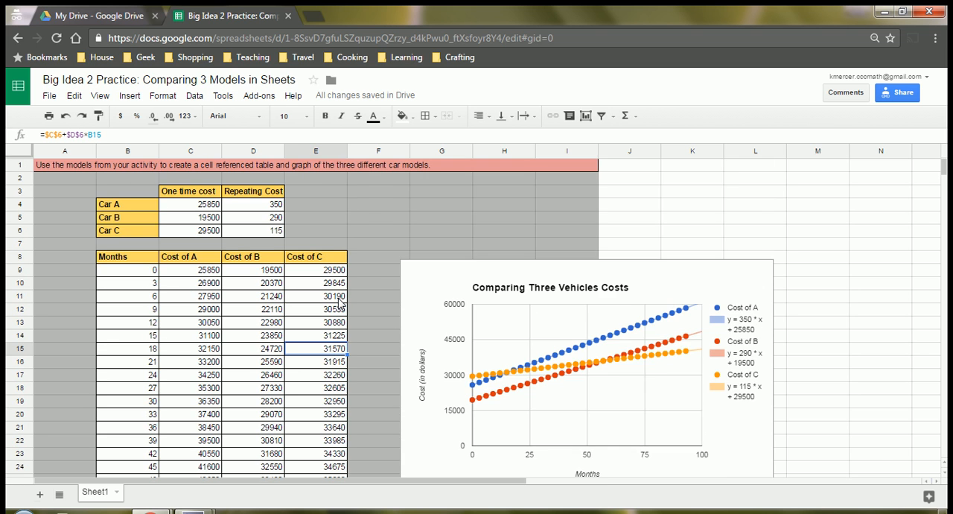
{"action": "scroll", "coordinate": [305, 244], "scroll_direction": "down", "scroll_amount": 1}
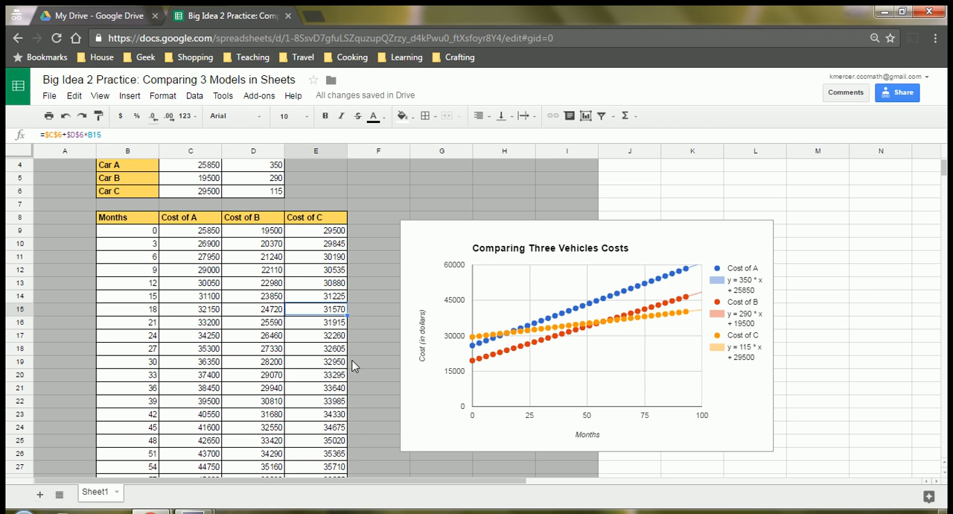
{"action": "mouse_move", "coordinate": [212, 502]}
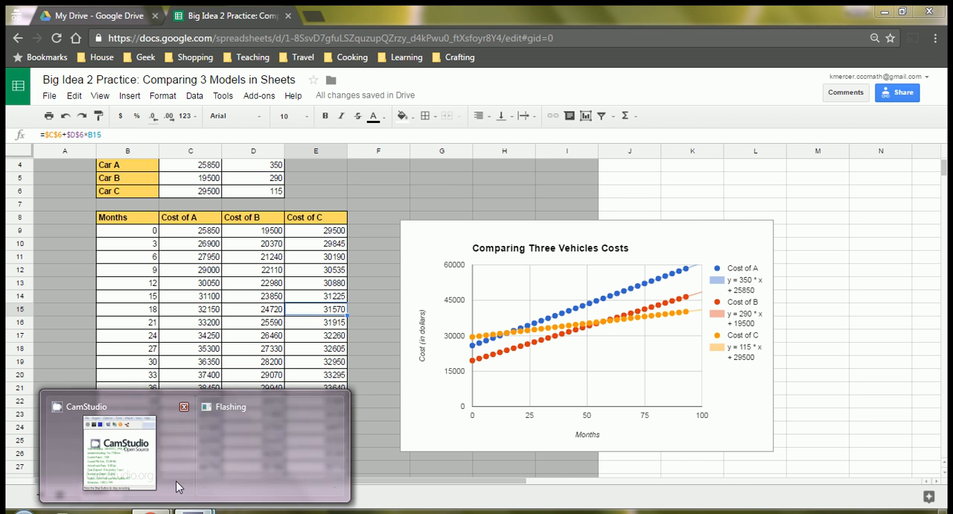